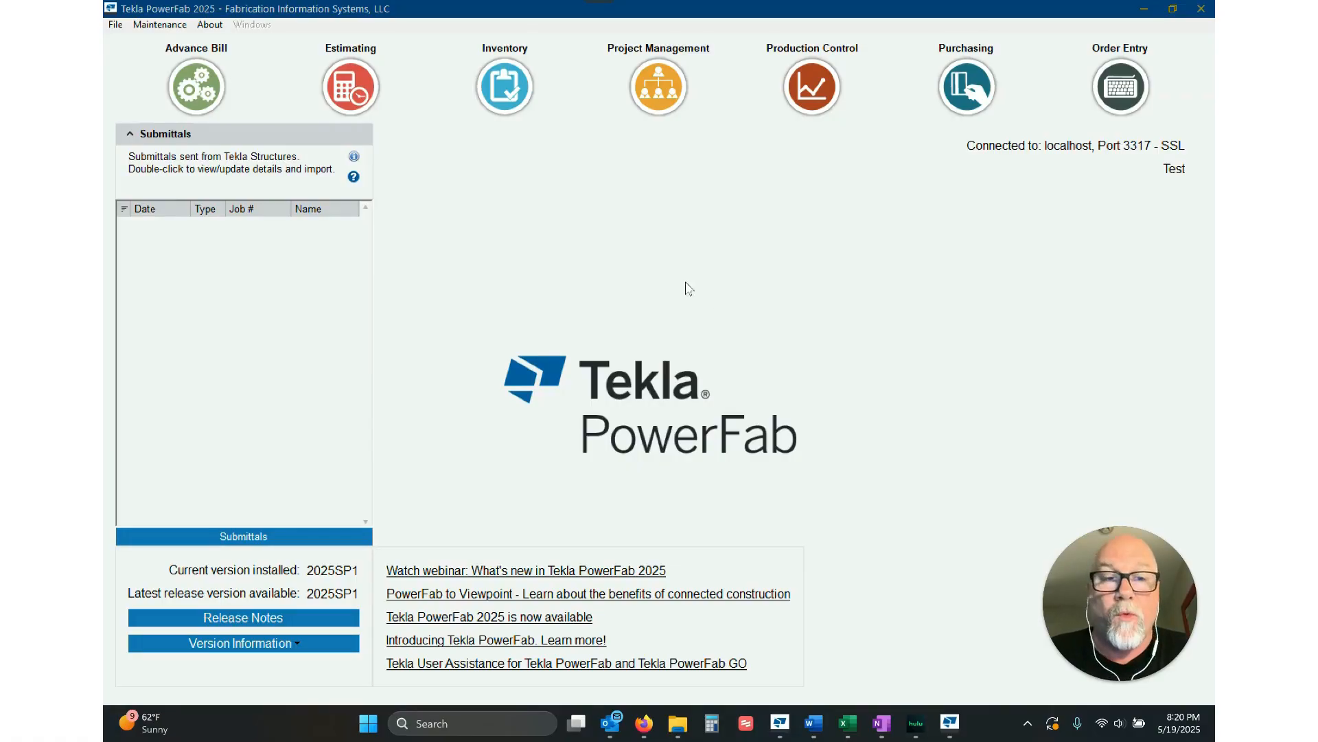
Step: Open shape, grade and size maintenance and examine the substitutions of the A500B, A500-B and A500-GR.B grades for the HSS shape
{"action": "left_click", "coordinate": [160, 26]}
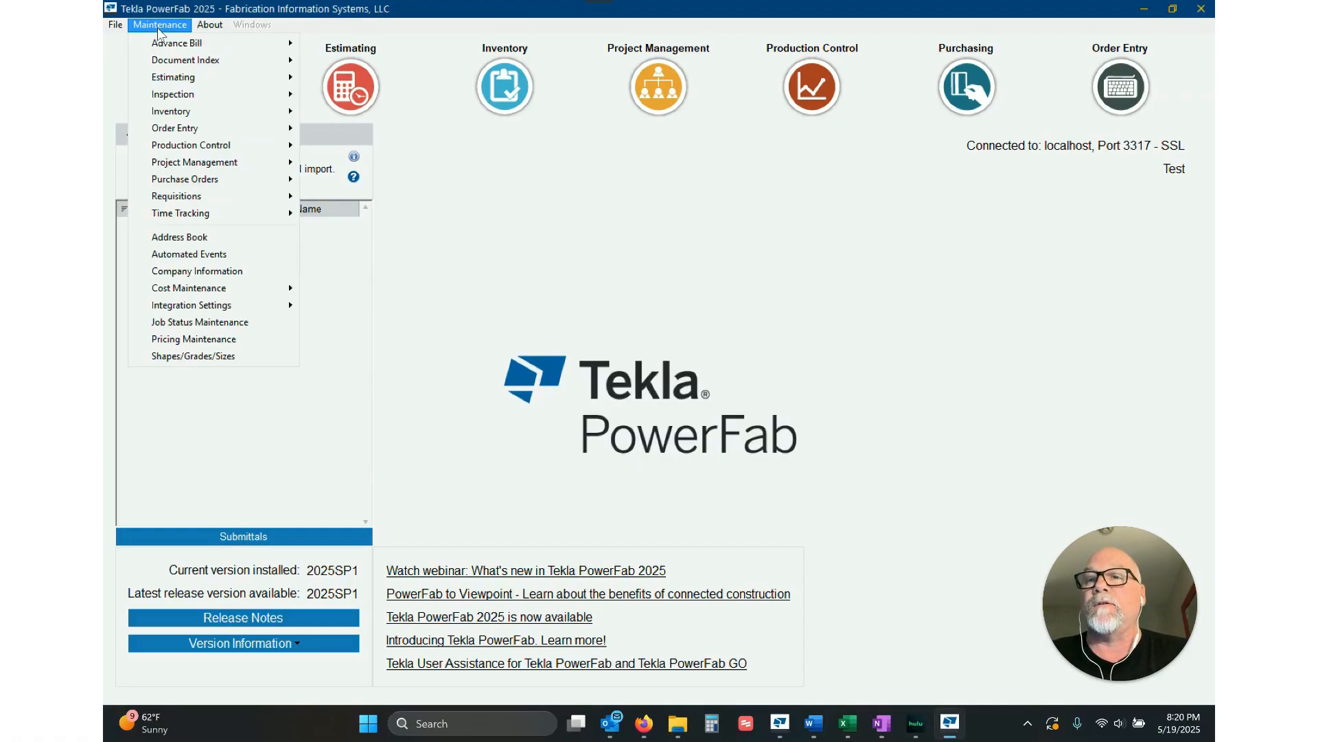
{"action": "left_click", "coordinate": [231, 357]}
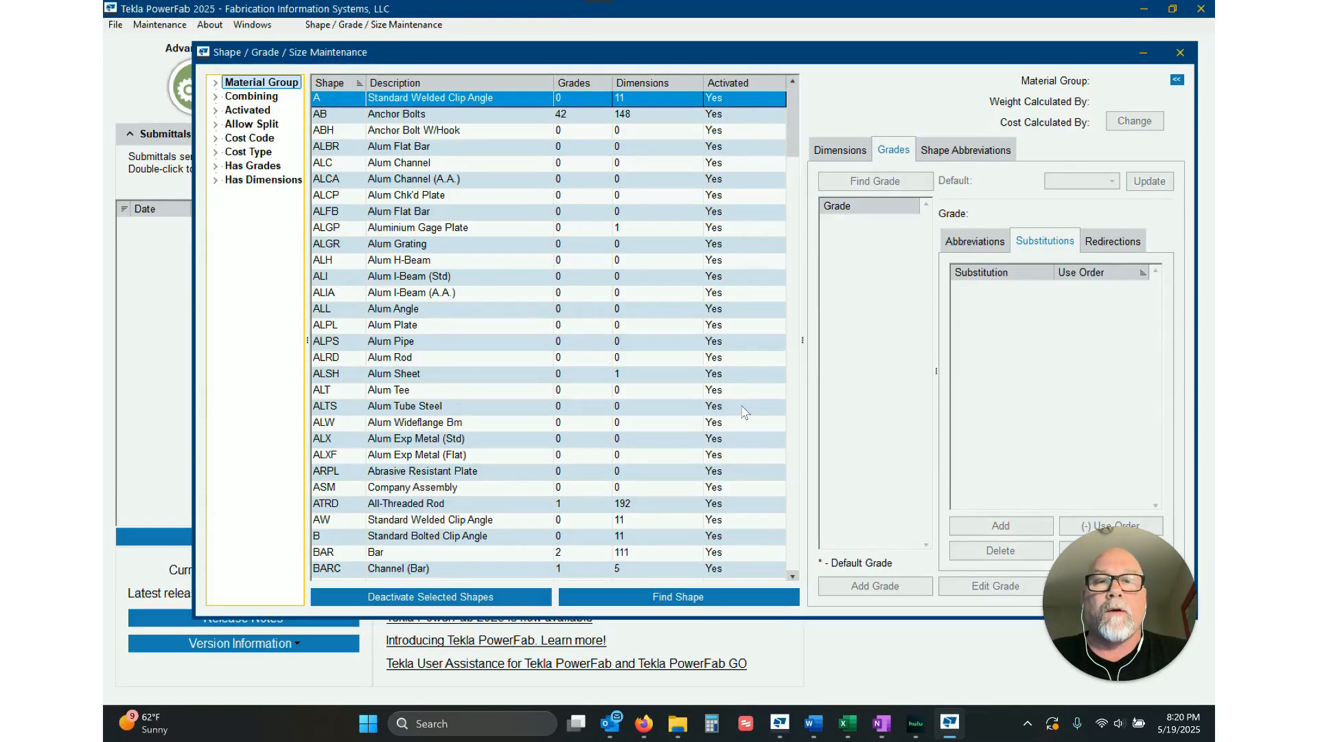
{"action": "left_click_drag", "start_coordinate": [791, 104], "coordinate": [821, 304]}
{"action": "left_click", "coordinate": [479, 408]}
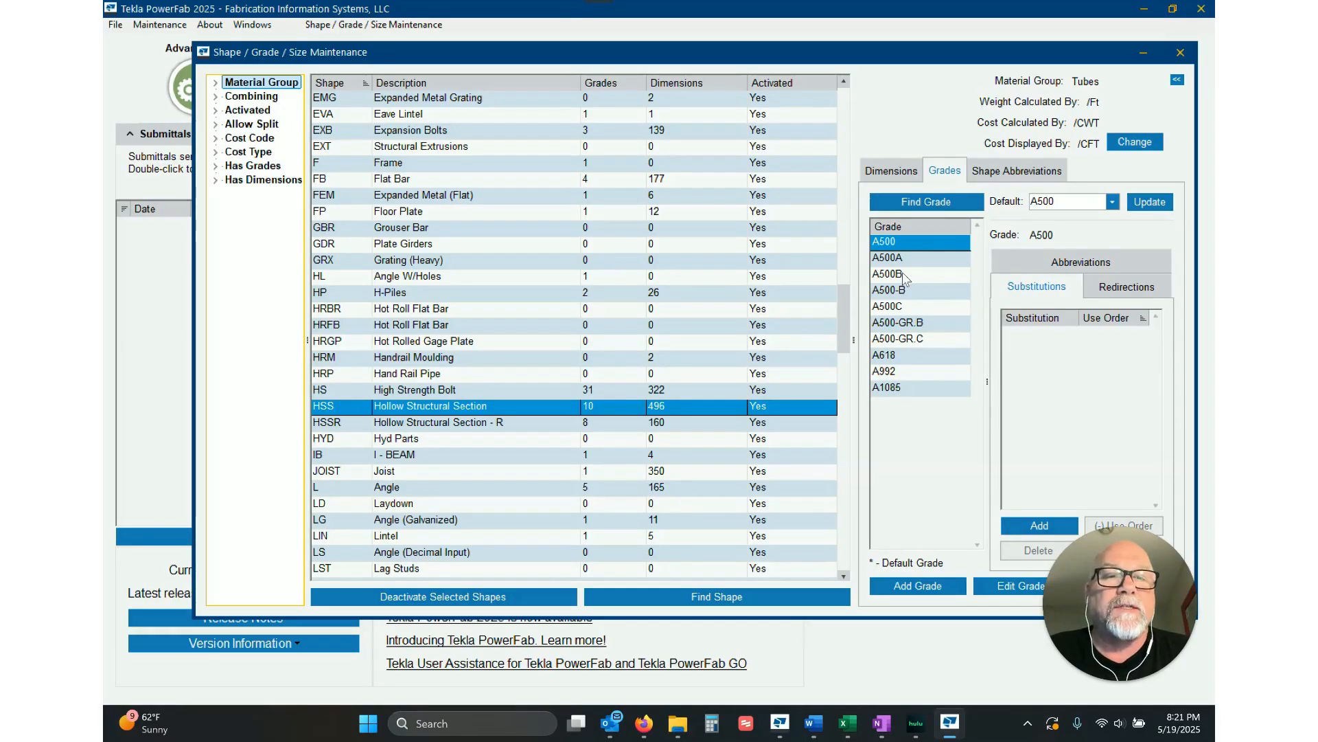
{"action": "left_click", "coordinate": [922, 273]}
{"action": "left_click", "coordinate": [922, 291]}
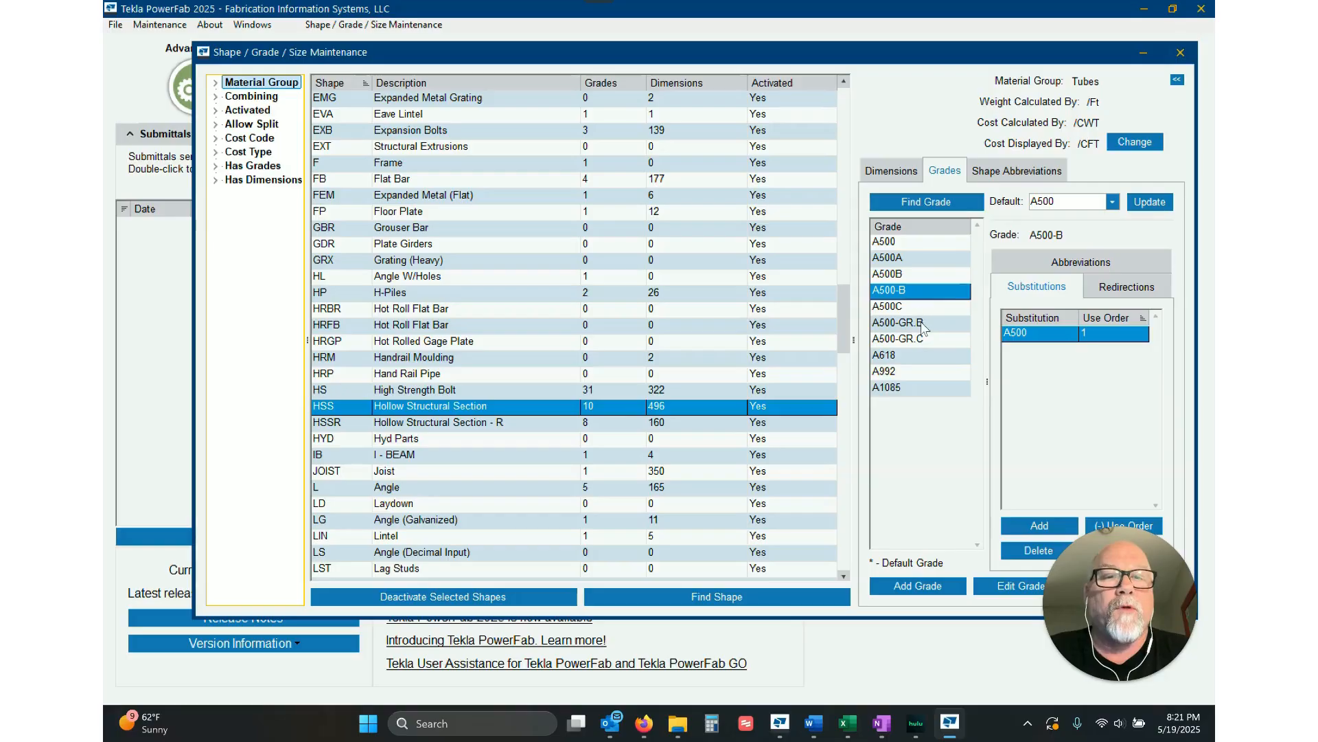
{"action": "left_click", "coordinate": [922, 324]}
{"action": "left_click", "coordinate": [918, 291]}
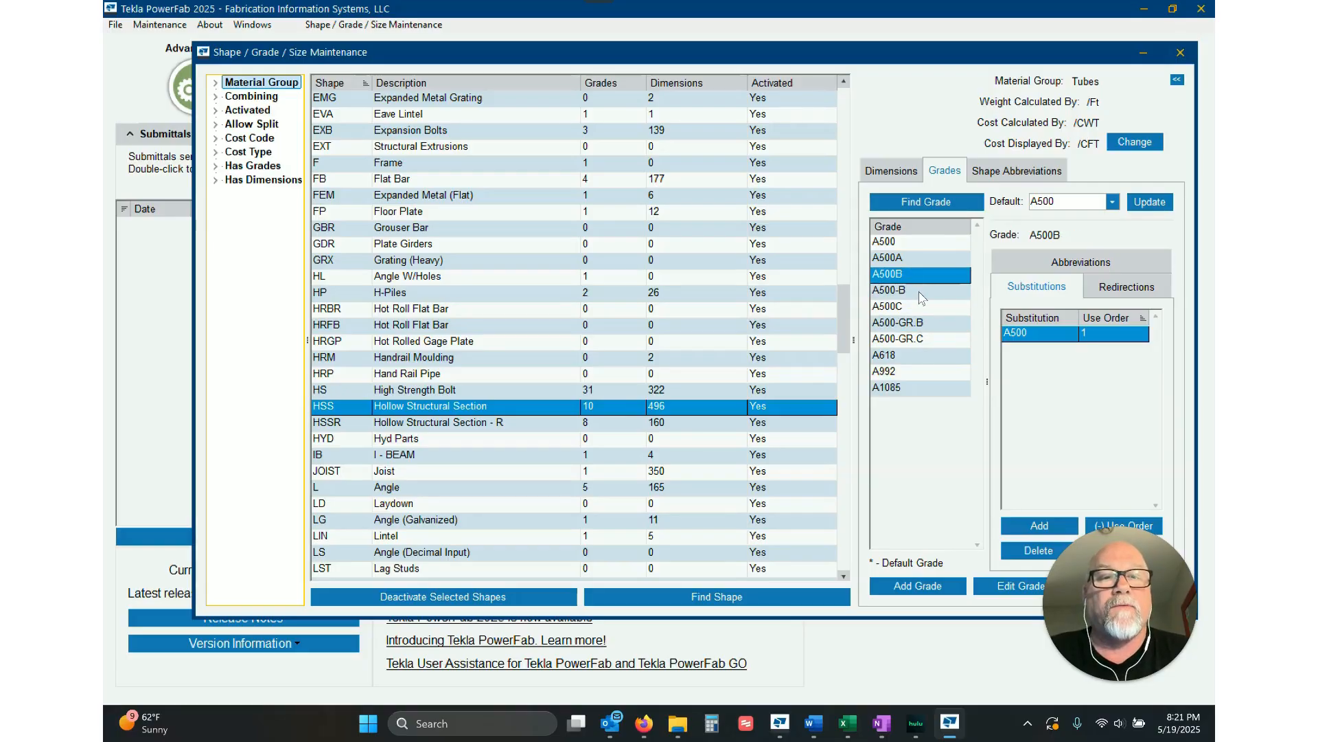
{"action": "left_click", "coordinate": [930, 327]}
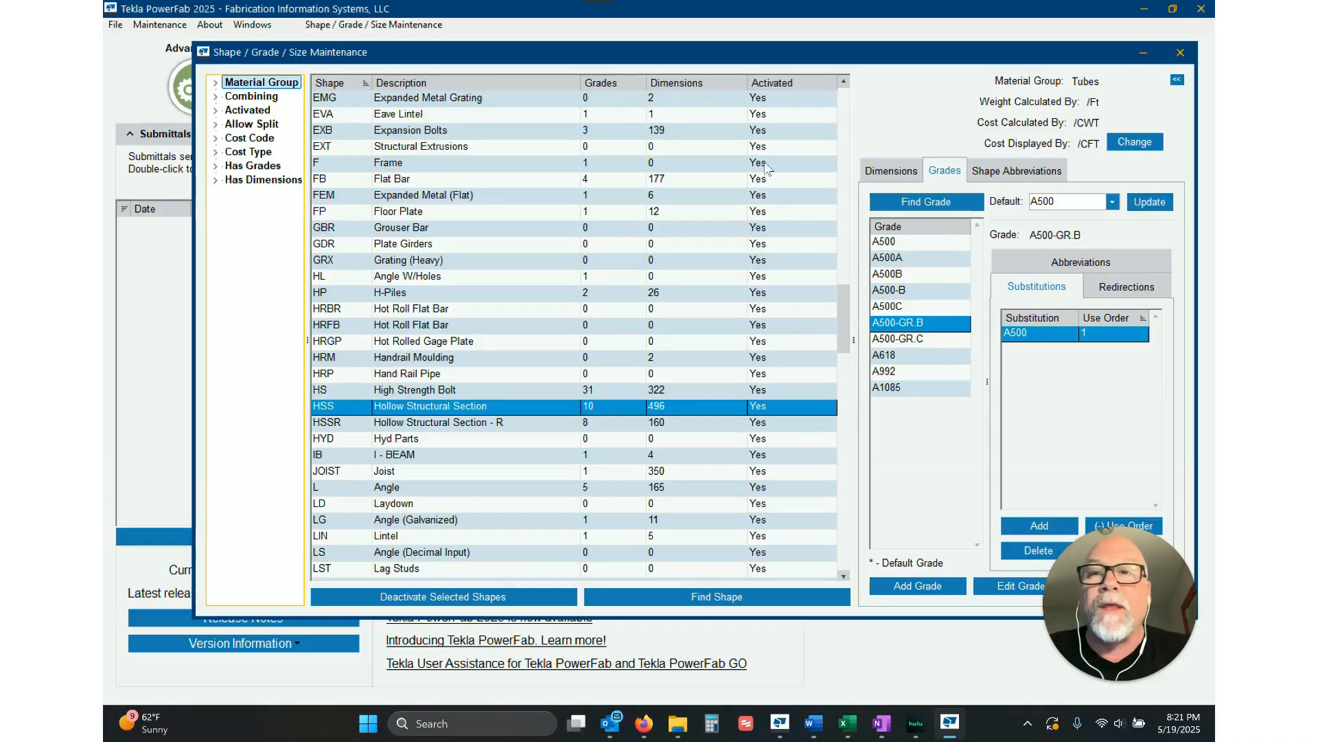
{"action": "left_click", "coordinate": [1175, 61]}
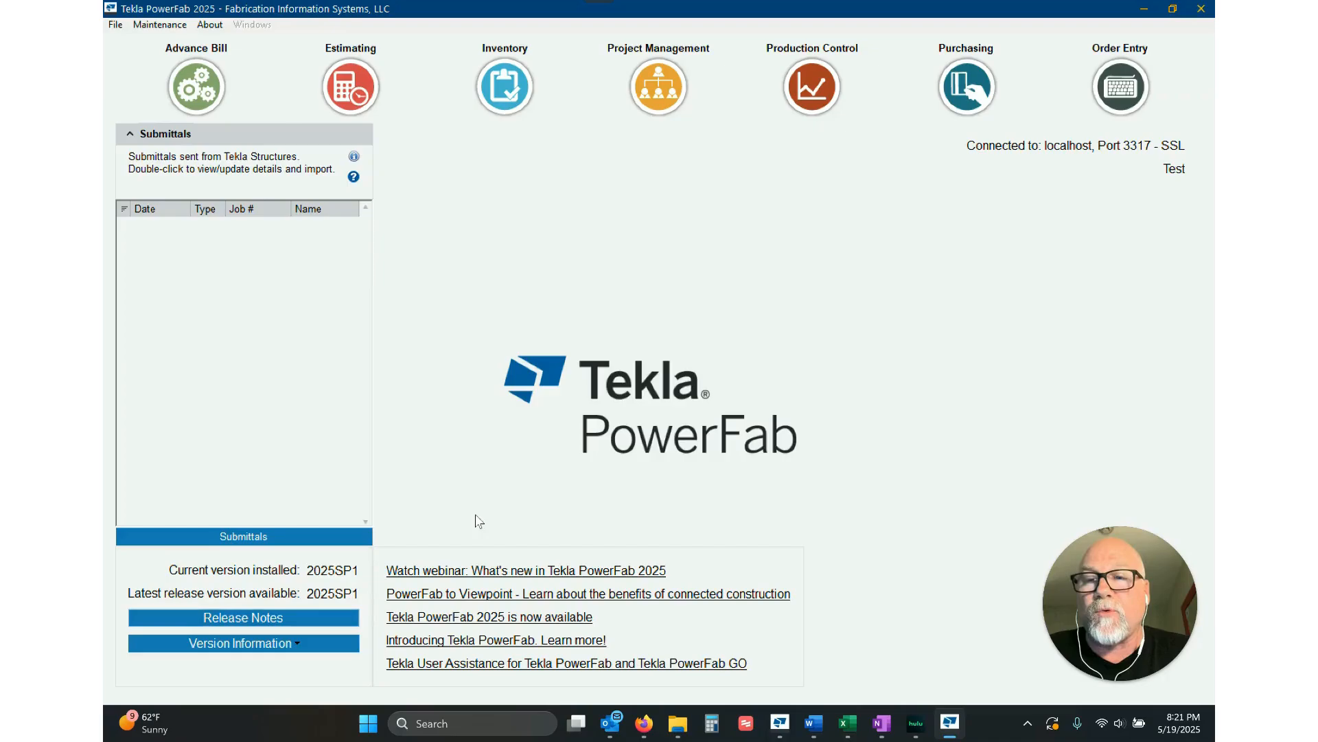
Step: Open the address book, filter it to Detailer firms and open the firm details of Appalachian Drafting, LLC
{"action": "left_click", "coordinate": [158, 26]}
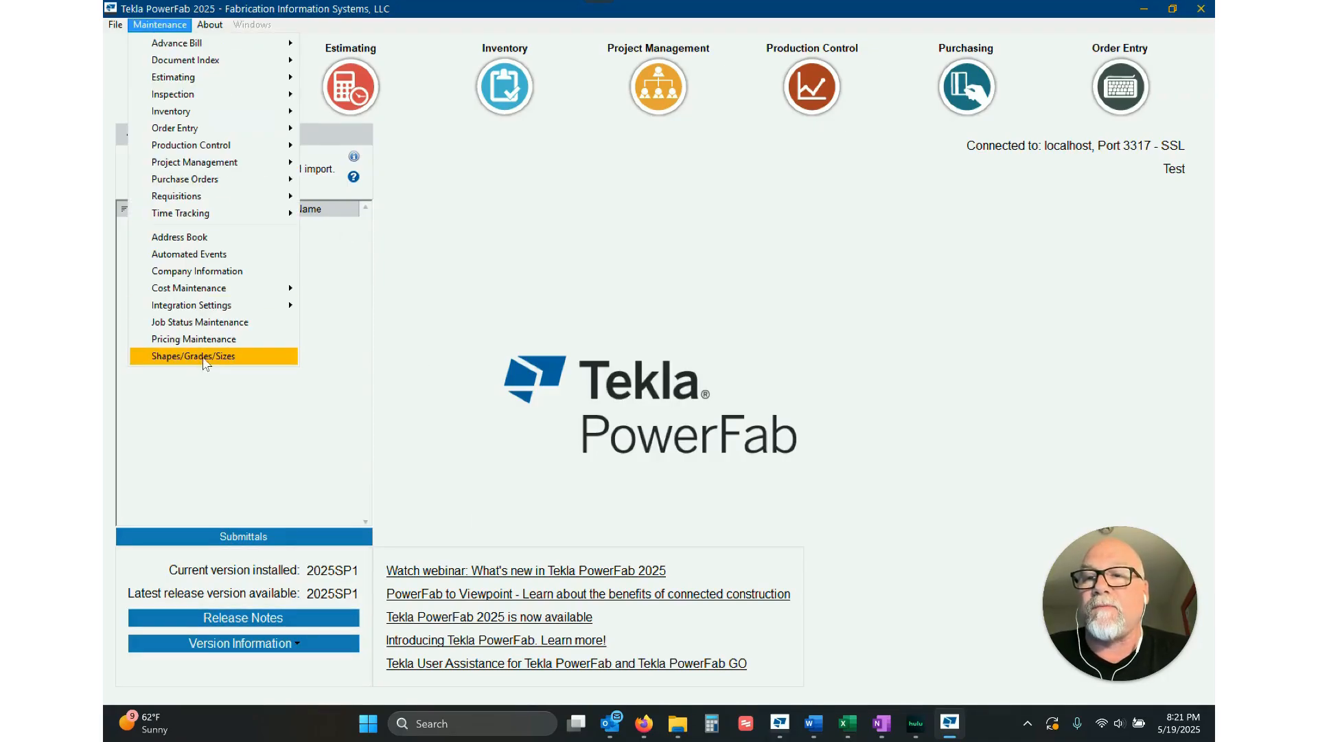
{"action": "left_click", "coordinate": [209, 237]}
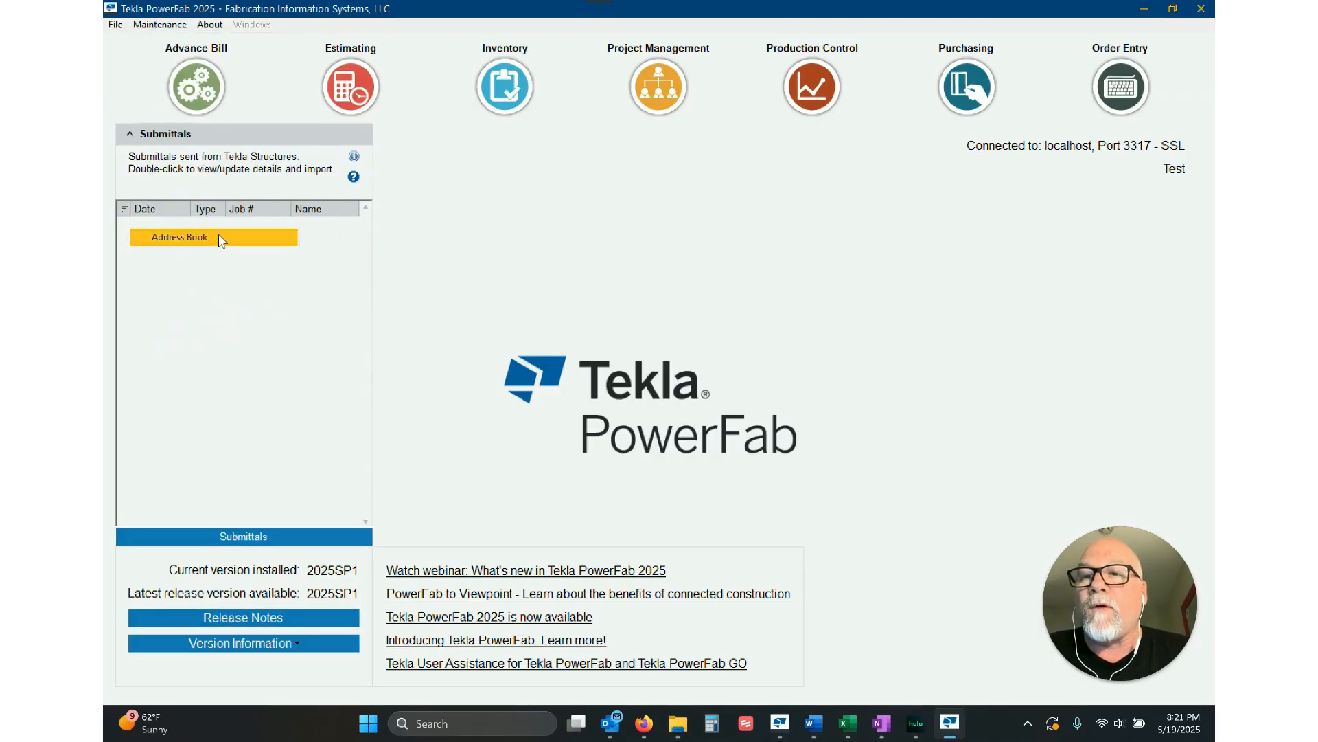
{"action": "left_click_drag", "start_coordinate": [734, 256], "coordinate": [629, 127]}
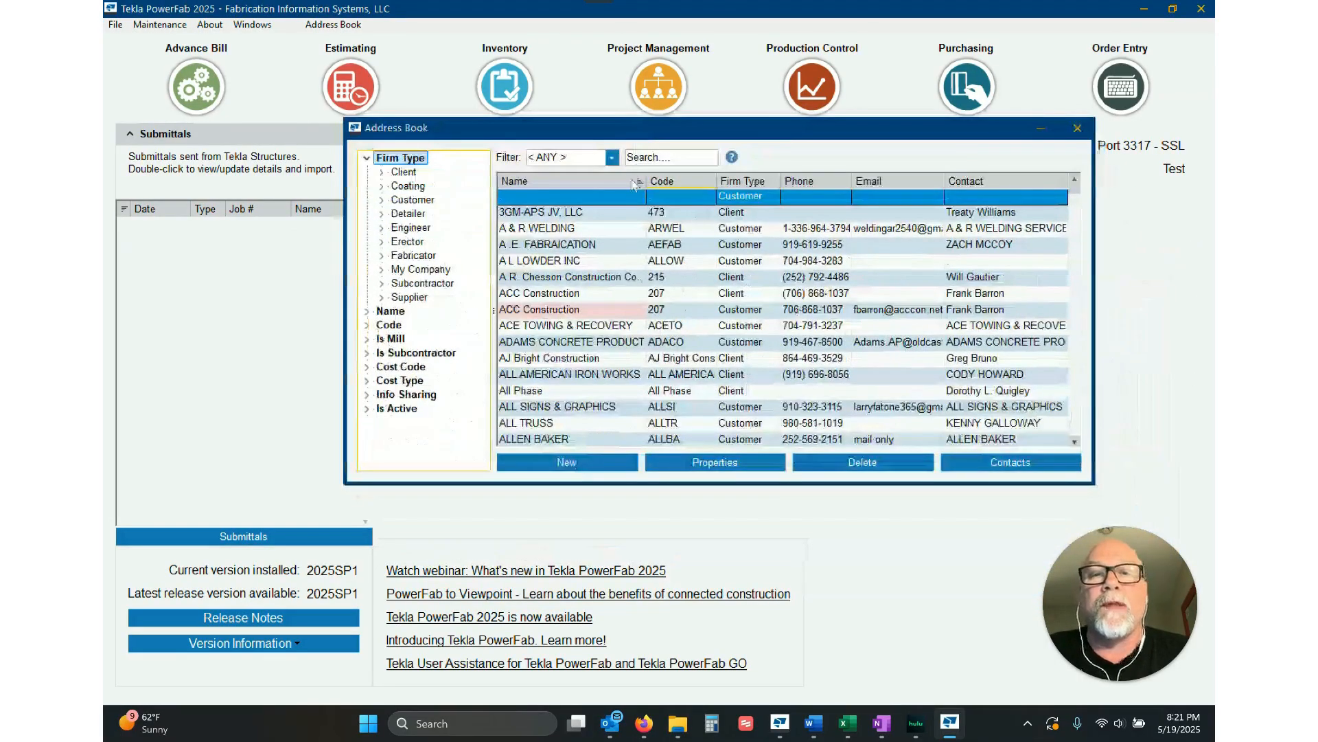
{"action": "left_click", "coordinate": [409, 213]}
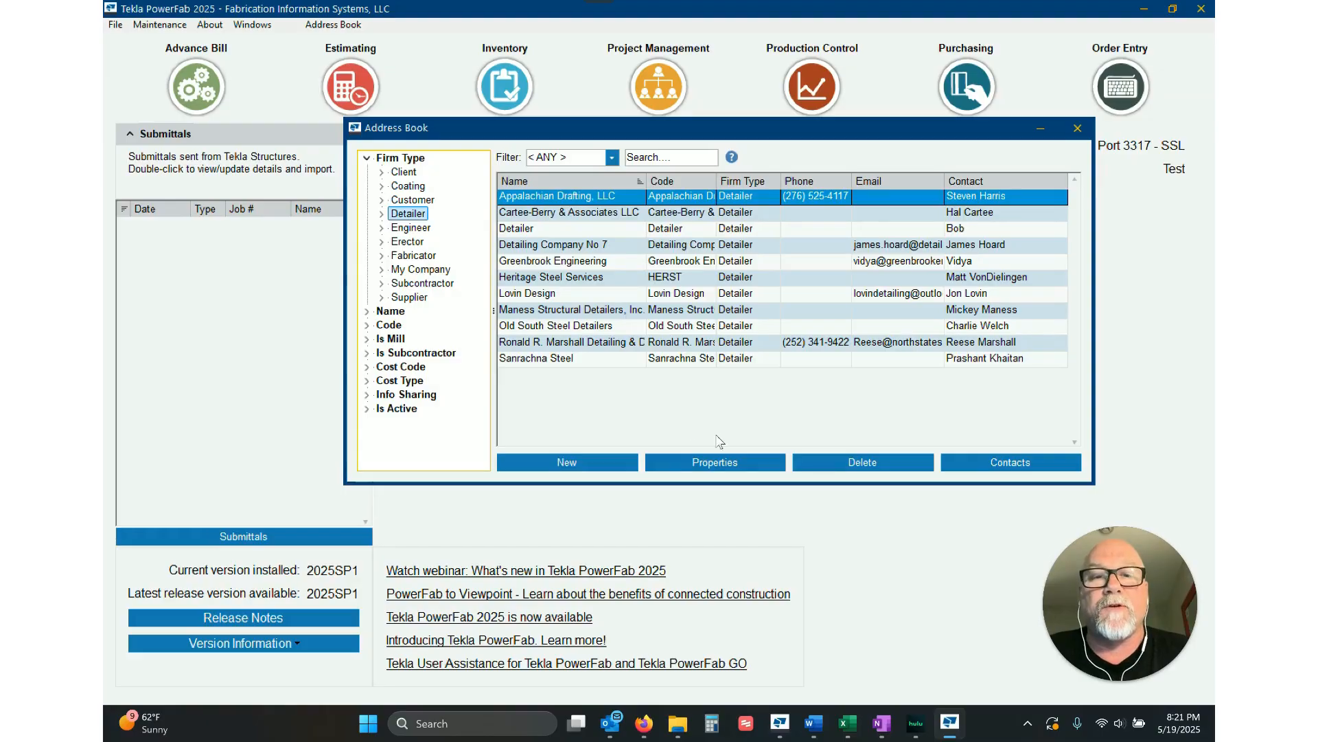
{"action": "left_click", "coordinate": [715, 464]}
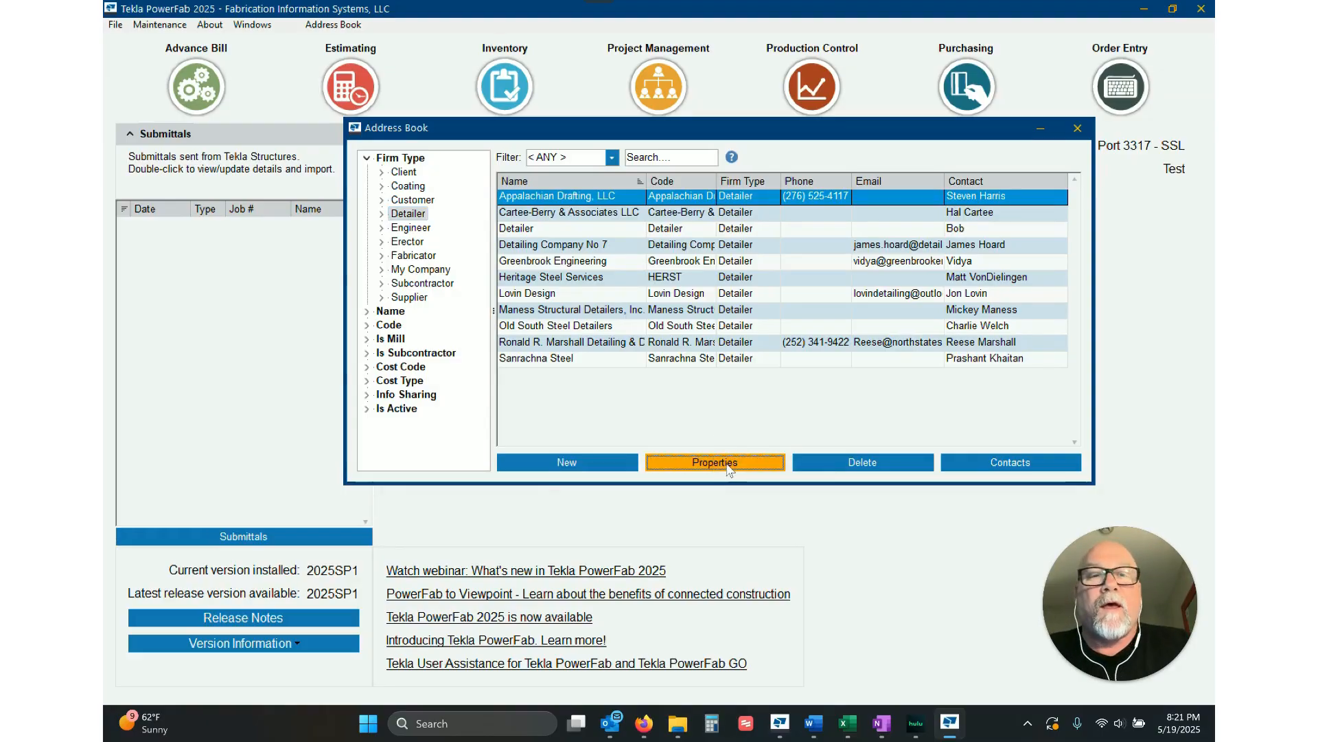
{"action": "left_click_drag", "start_coordinate": [847, 182], "coordinate": [642, 56]}
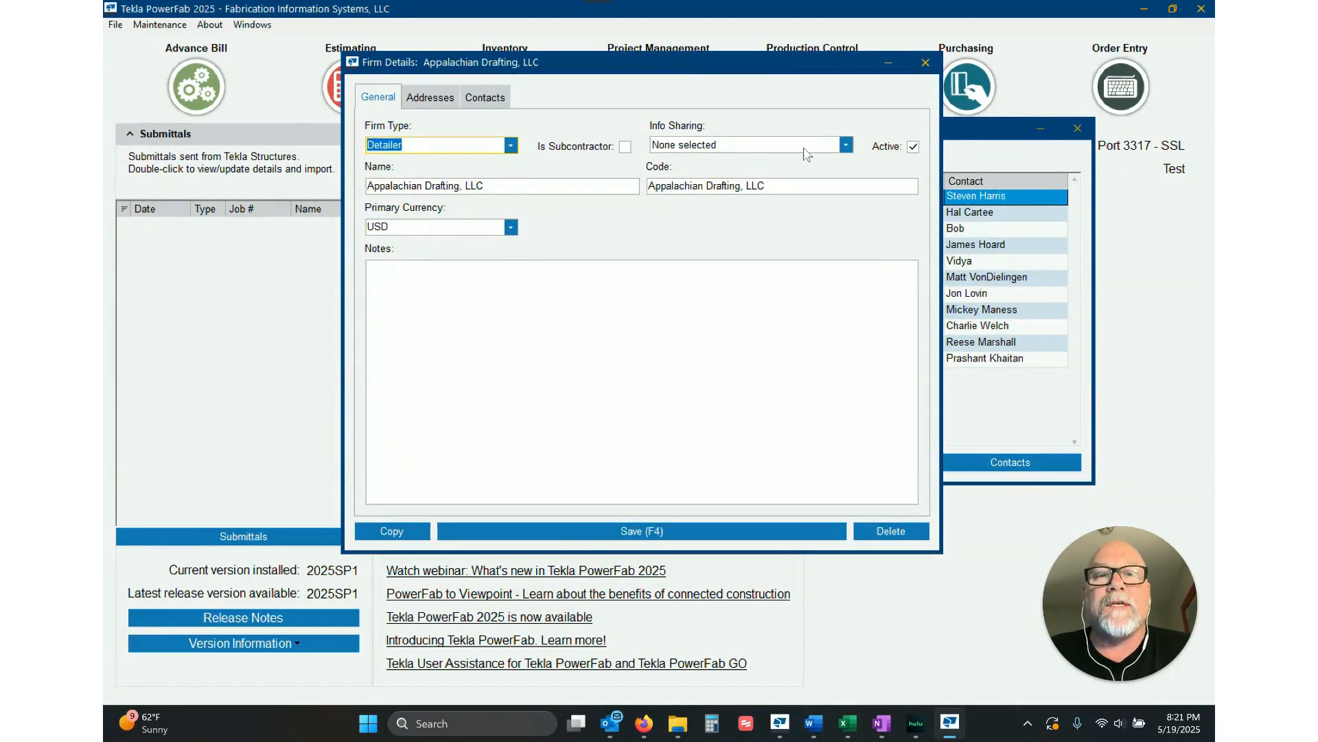
Step: Choose Shapes/Grades/Sizes, Finishes and ABM Settings as the detailer's info sharing, discard the changes and close the address book
{"action": "left_click", "coordinate": [846, 147]}
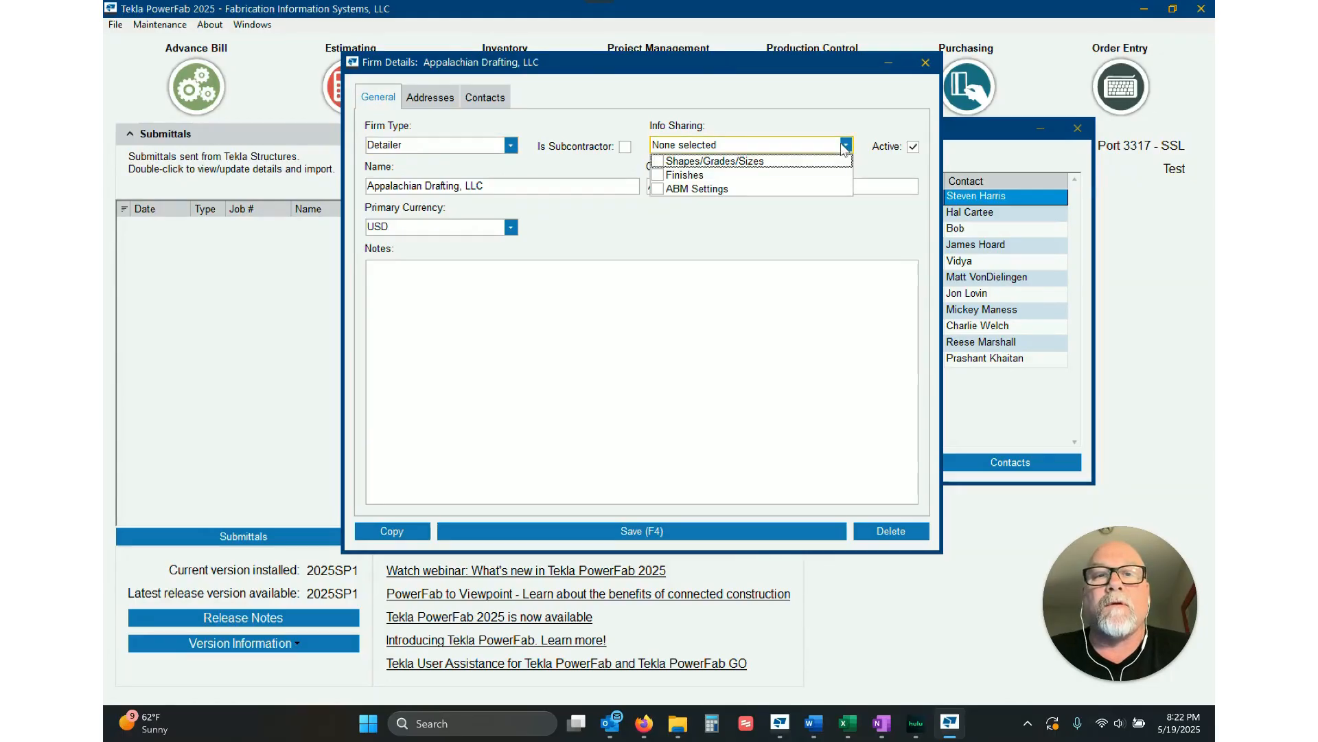
{"action": "left_click", "coordinate": [658, 163]}
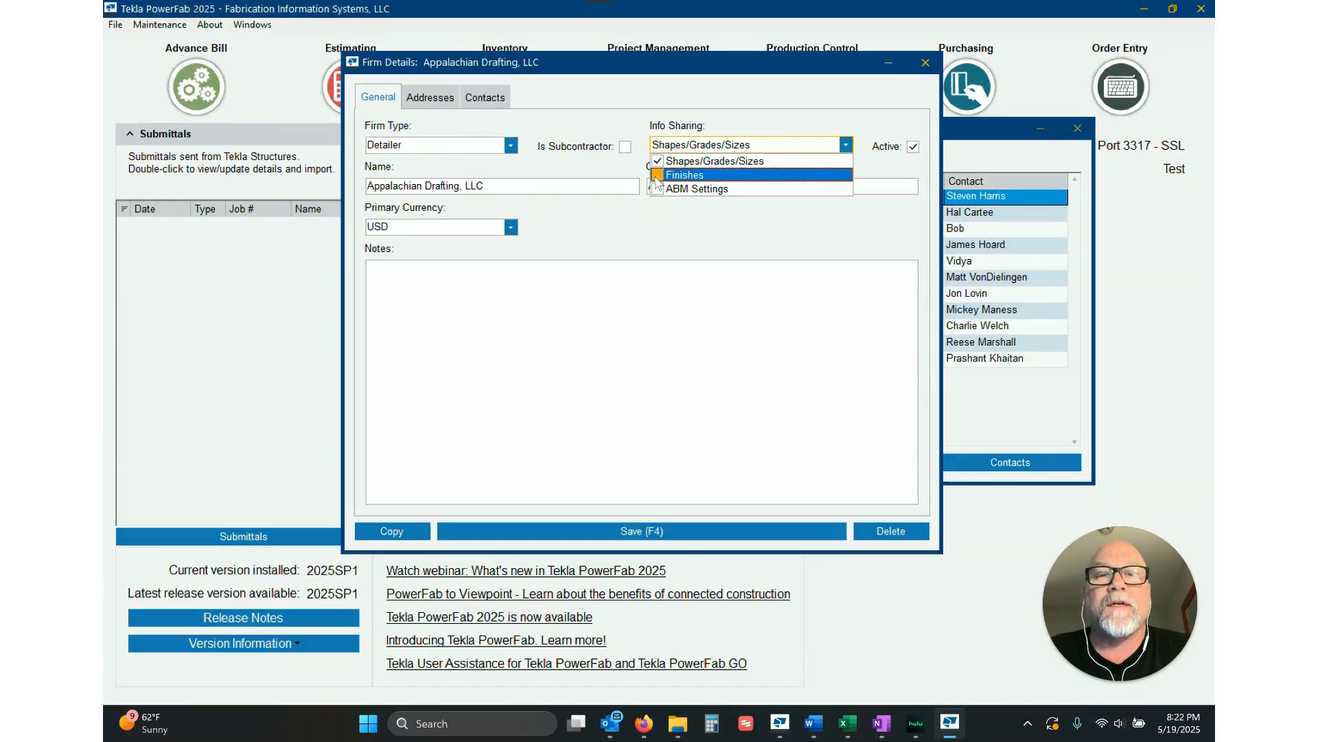
{"action": "left_click", "coordinate": [658, 175]}
{"action": "left_click", "coordinate": [657, 190]}
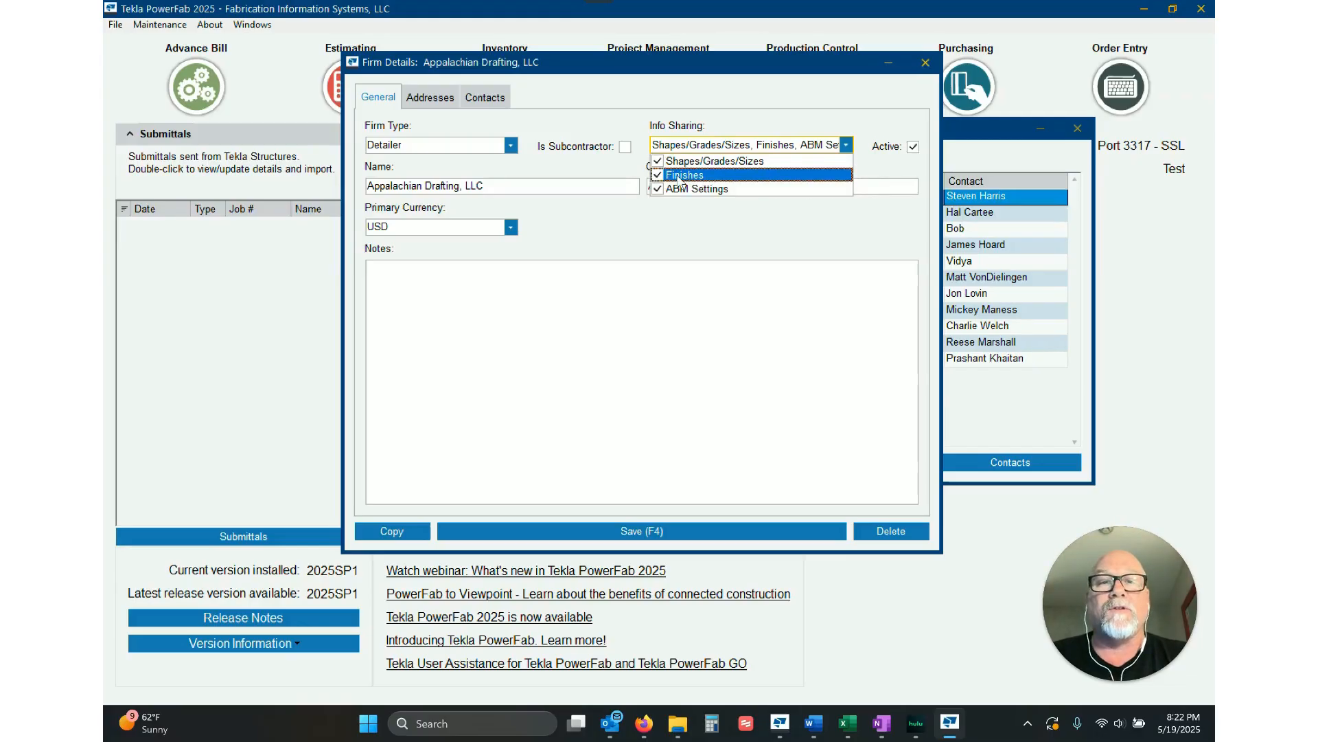
{"action": "left_click", "coordinate": [844, 102]}
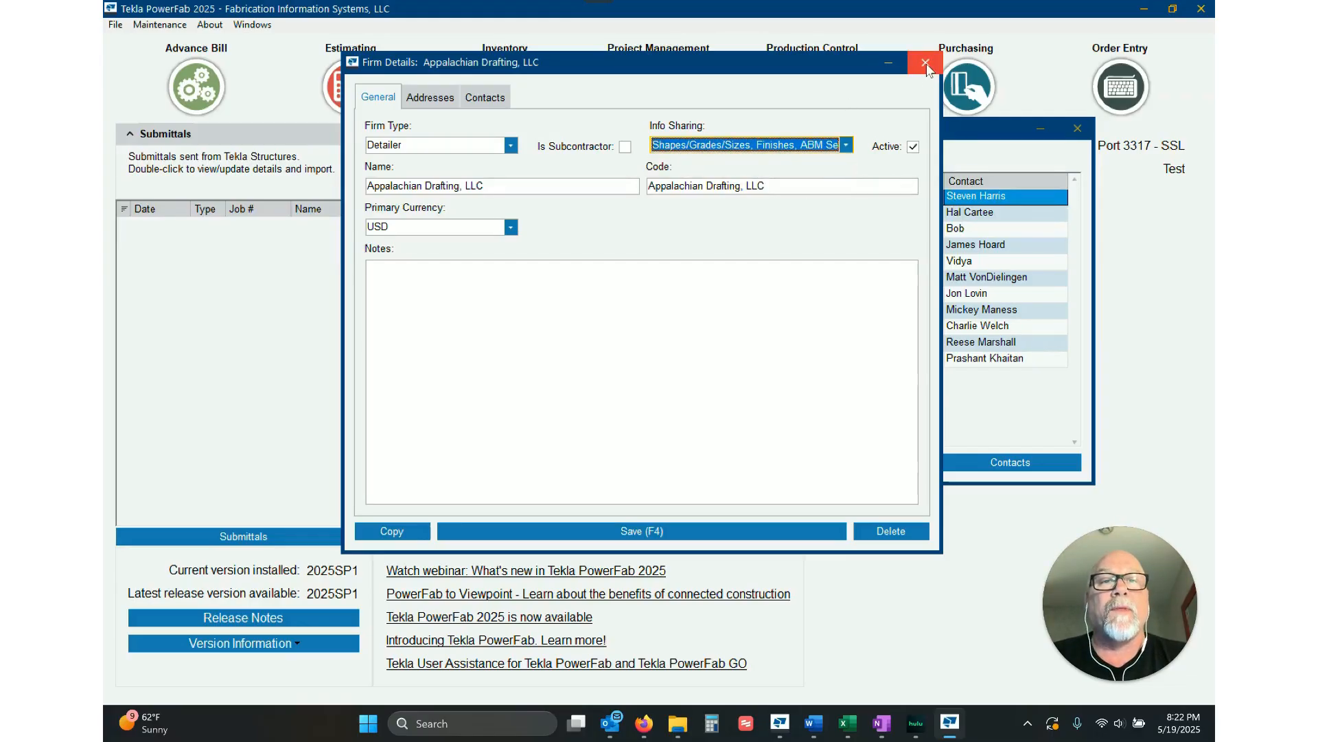
{"action": "left_click", "coordinate": [926, 64]}
{"action": "left_click", "coordinate": [696, 405]}
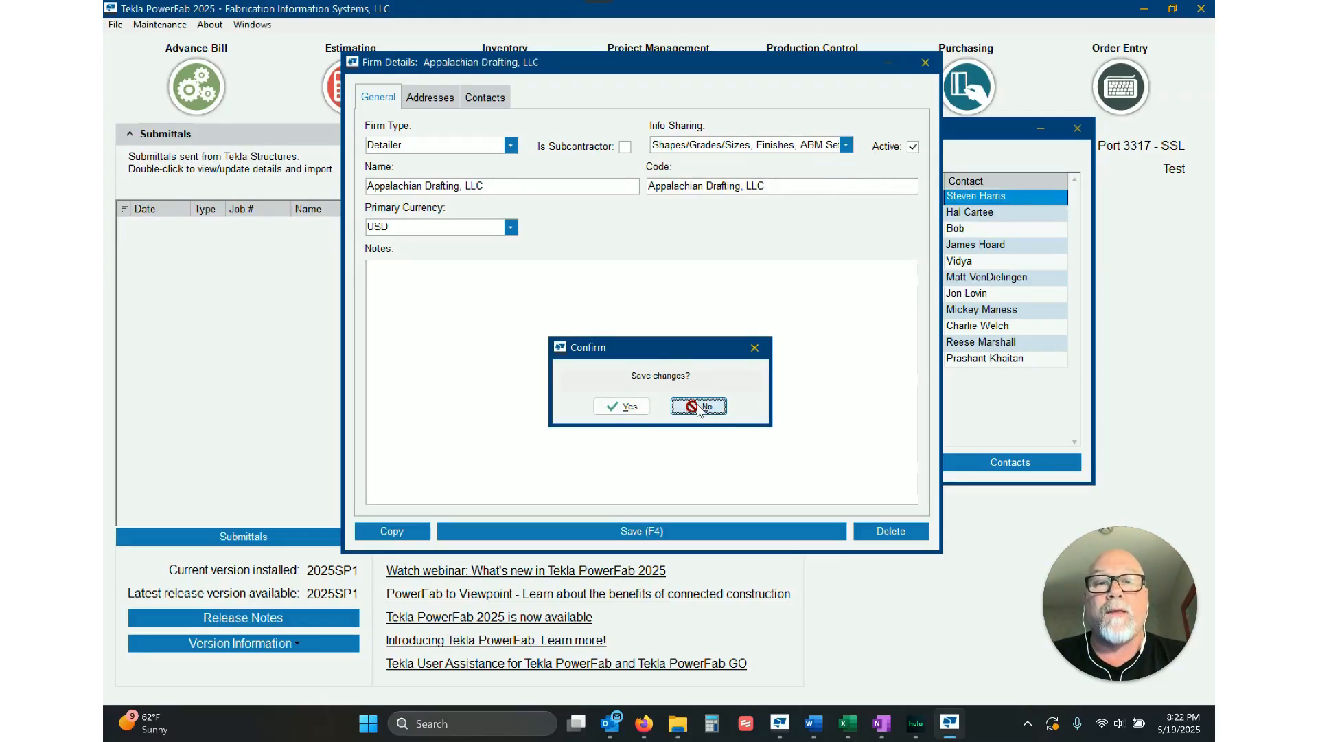
{"action": "left_click", "coordinate": [1082, 134]}
Step: Deactivate all aluminum shapes from ALBR through ALXF in shape, grade and size maintenance
{"action": "left_click", "coordinate": [160, 25]}
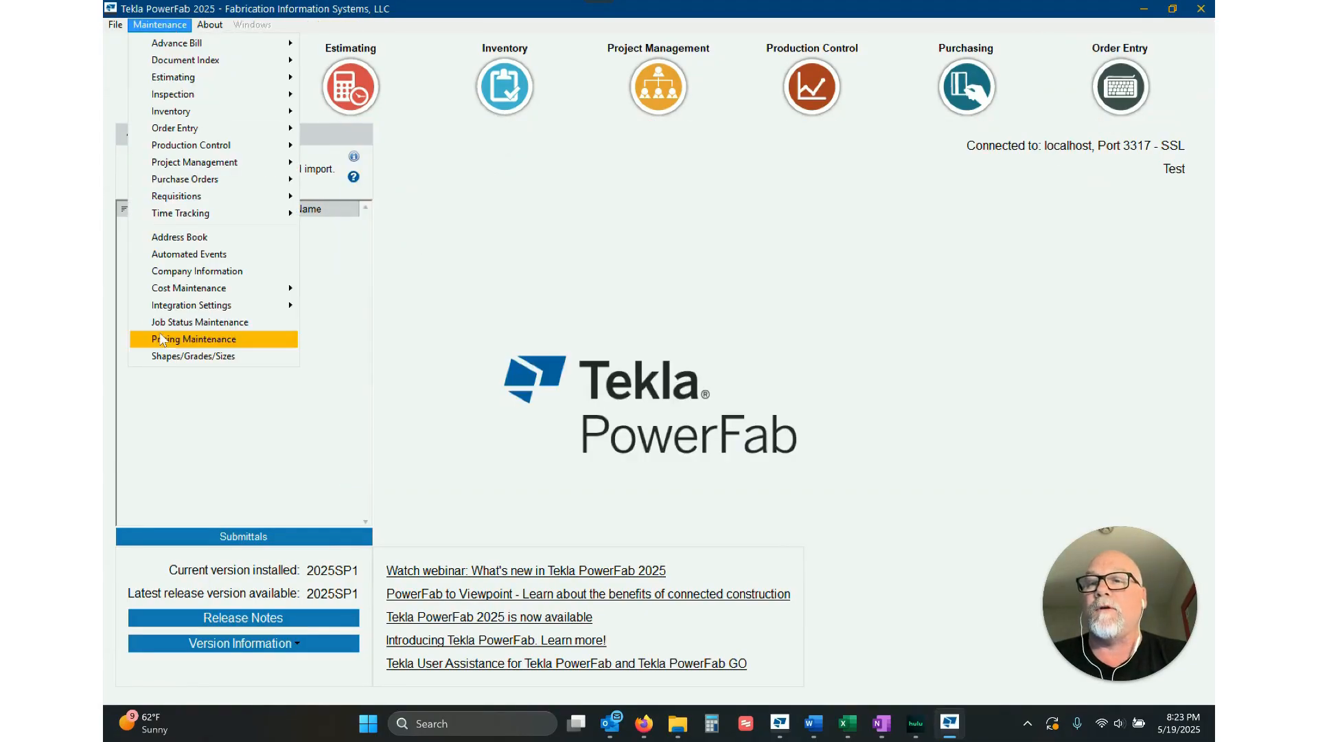
{"action": "left_click", "coordinate": [189, 355]}
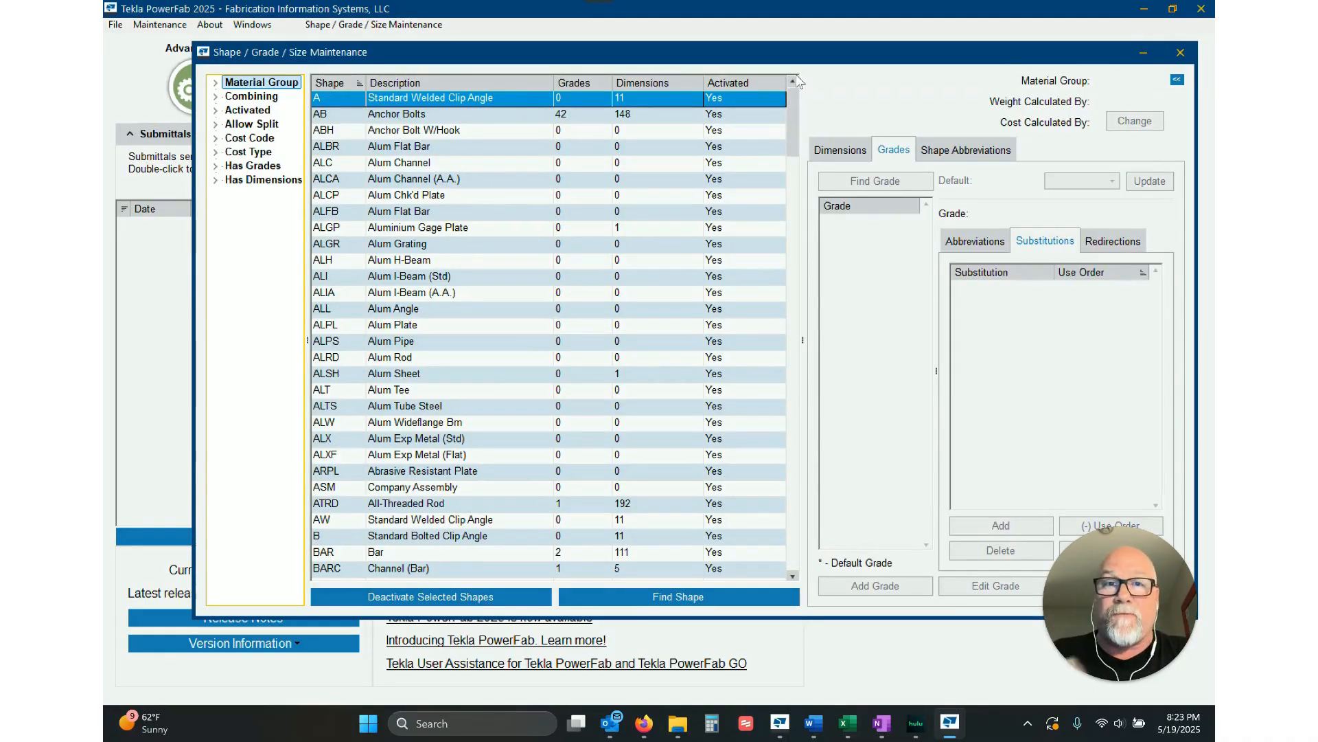
{"action": "left_click_drag", "start_coordinate": [799, 51], "coordinate": [780, 52]}
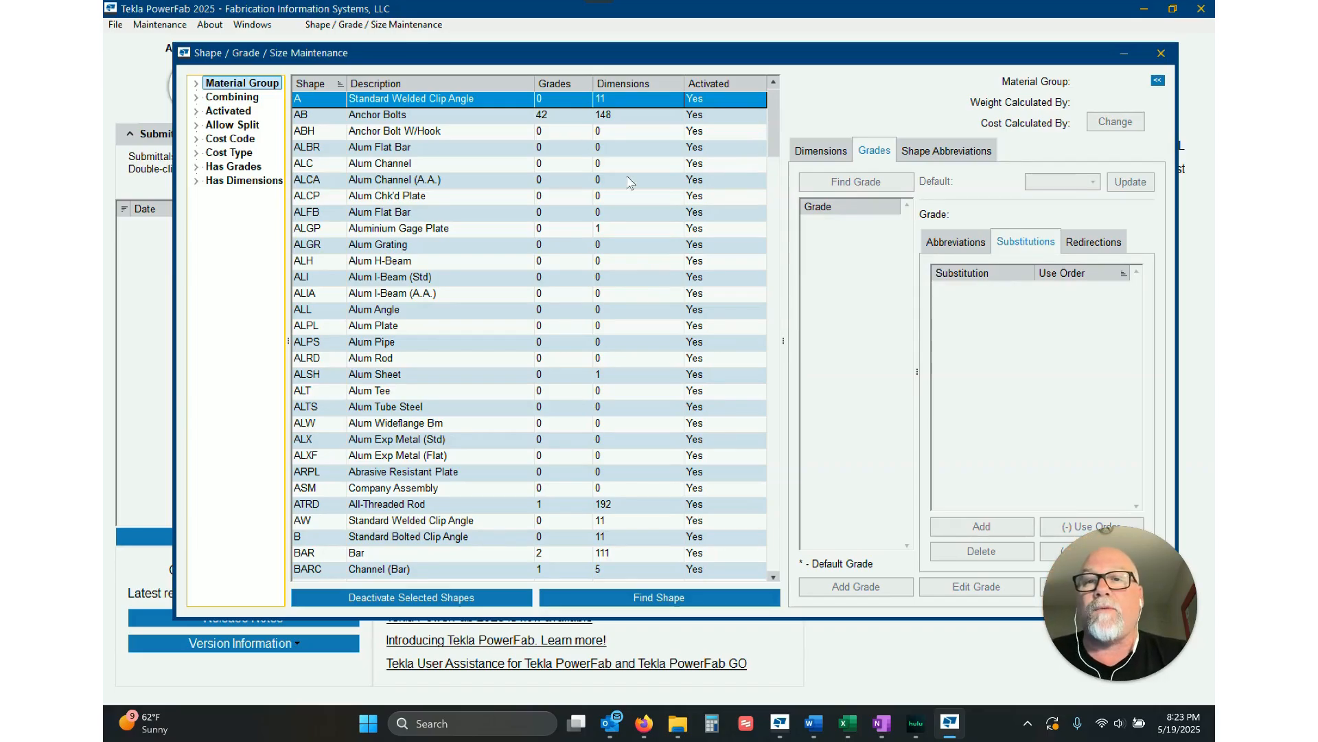
{"action": "left_click", "coordinate": [399, 147]}
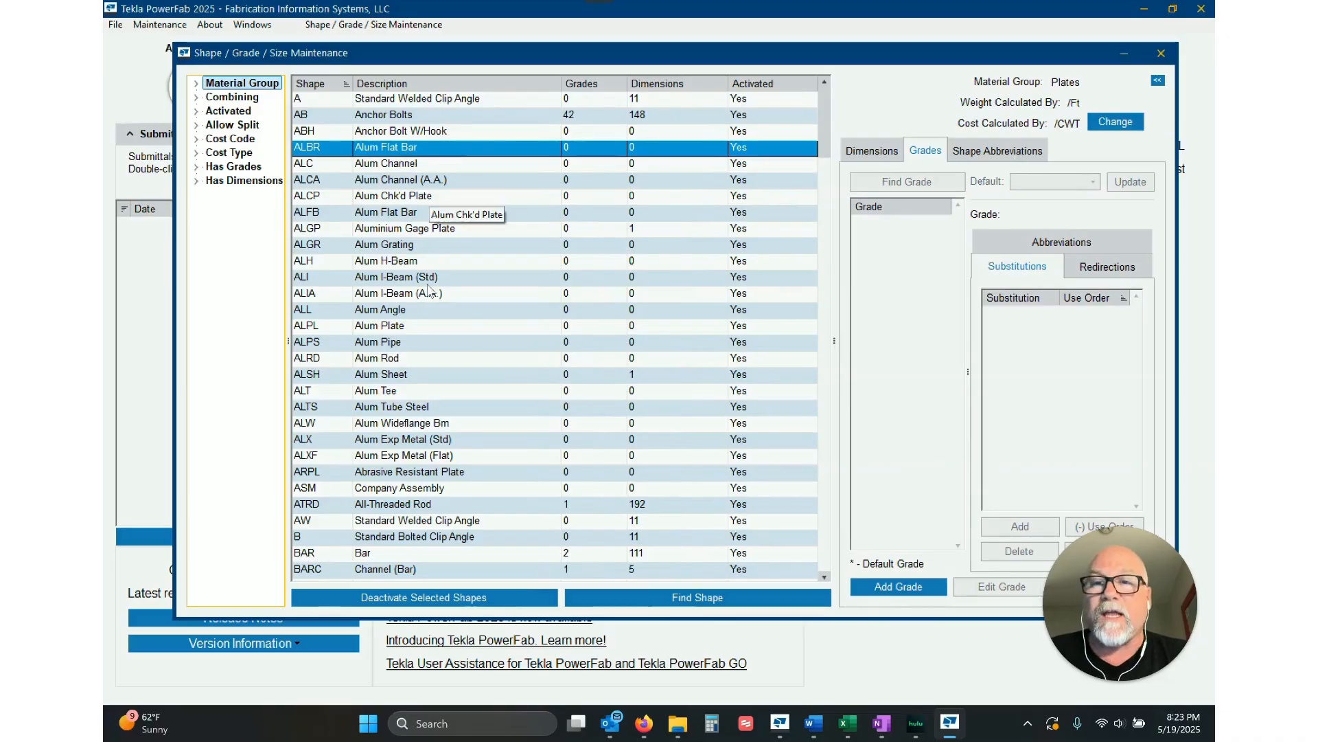
{"action": "left_click", "coordinate": [393, 457], "text": "shift"}
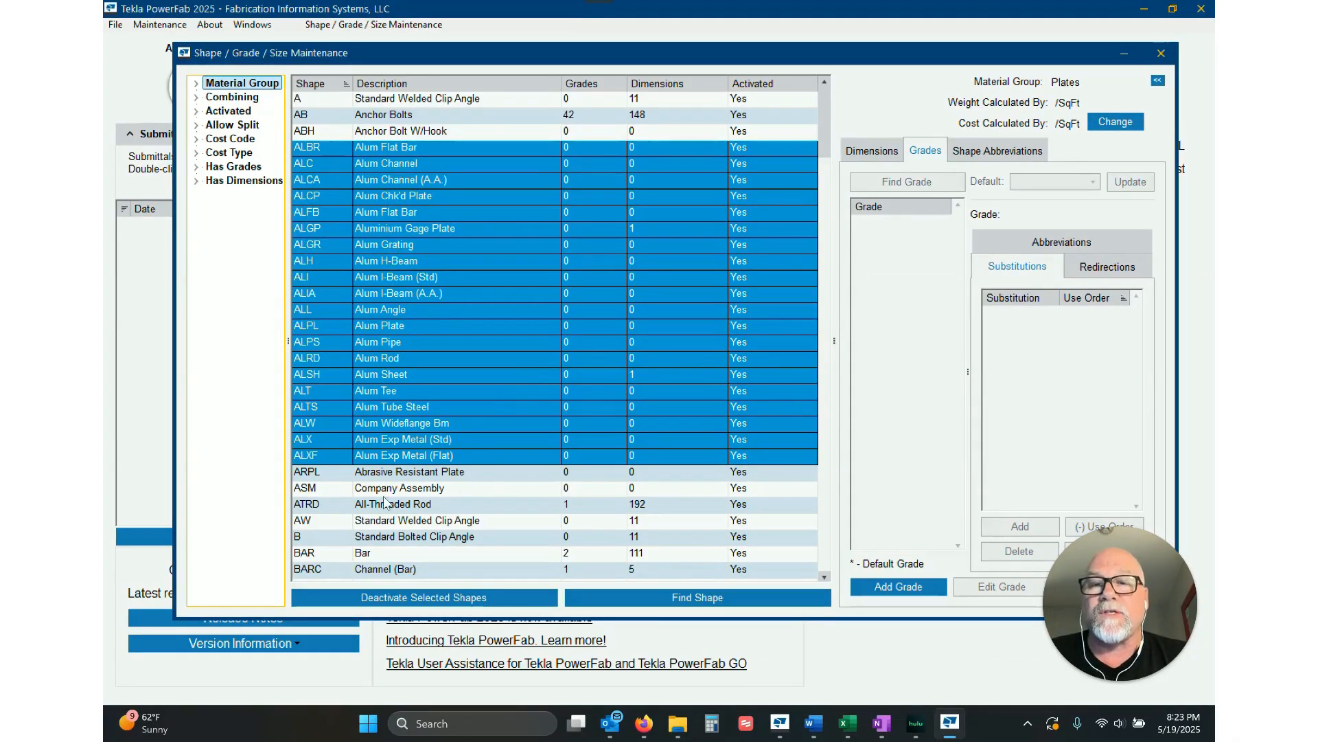
{"action": "left_click", "coordinate": [415, 600]}
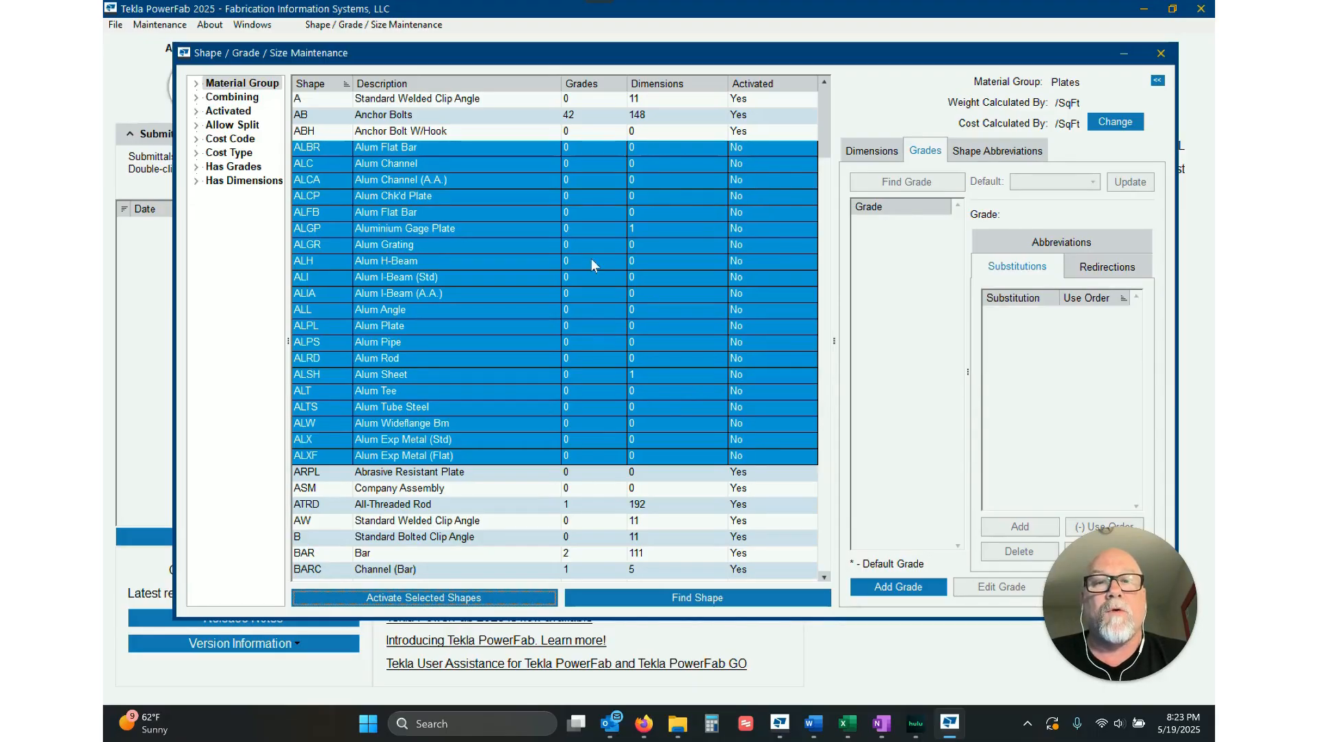
Step: Check the Activated status of the aluminum shapes from ALBR through ALXF
{"action": "left_click", "coordinate": [443, 134]}
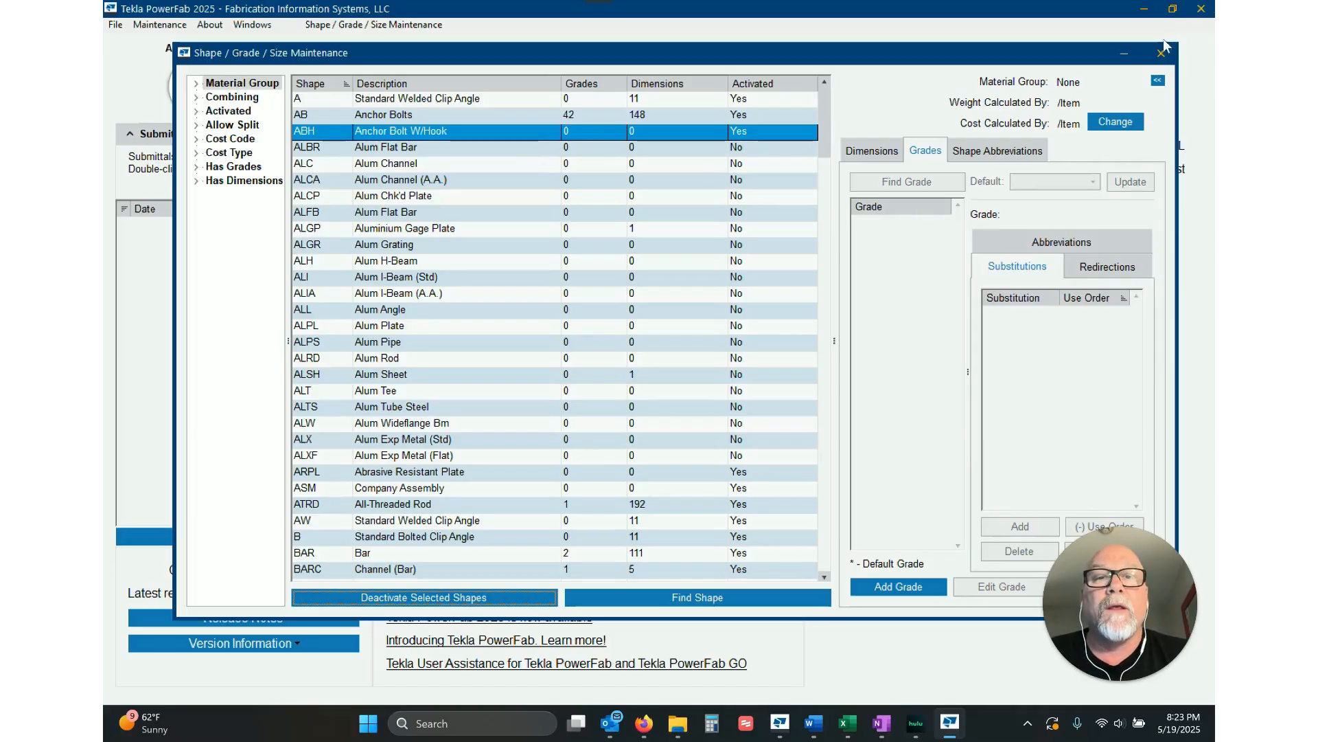
{"action": "left_click", "coordinate": [760, 148]}
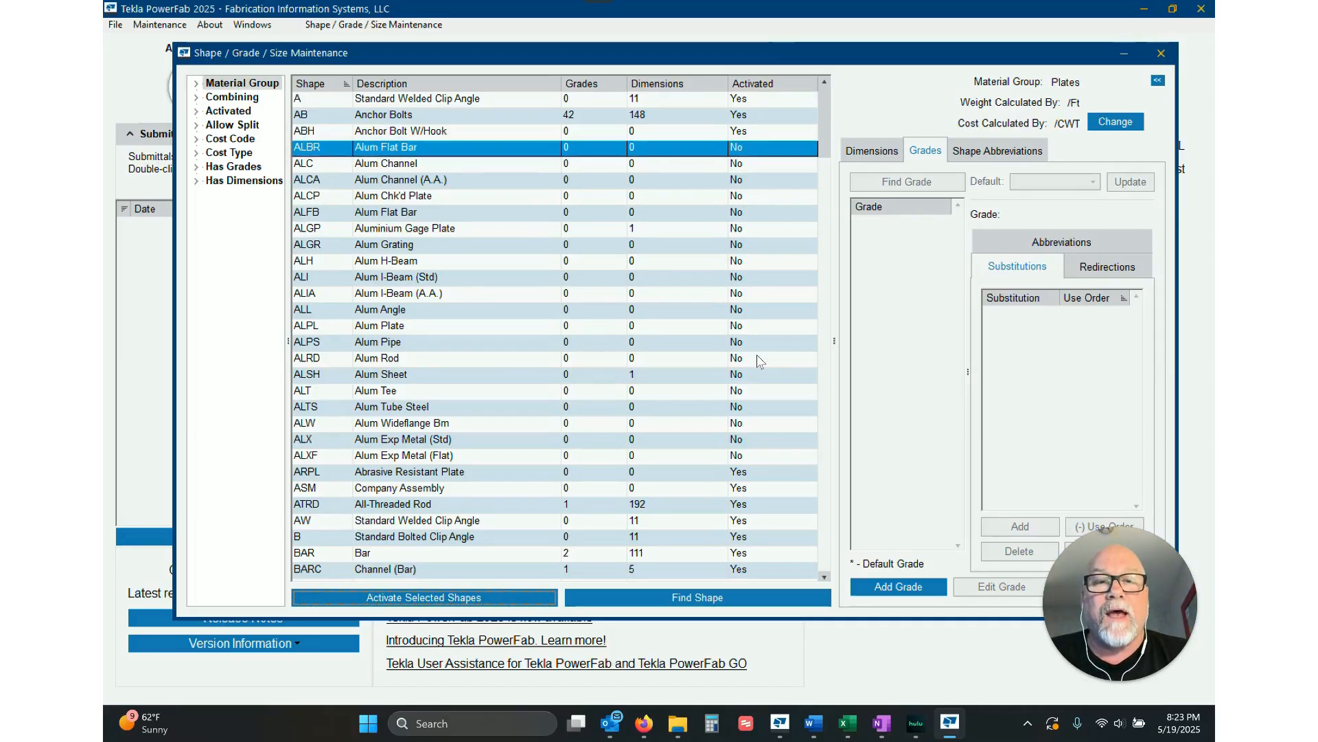
{"action": "left_click", "coordinate": [768, 456], "text": "shift"}
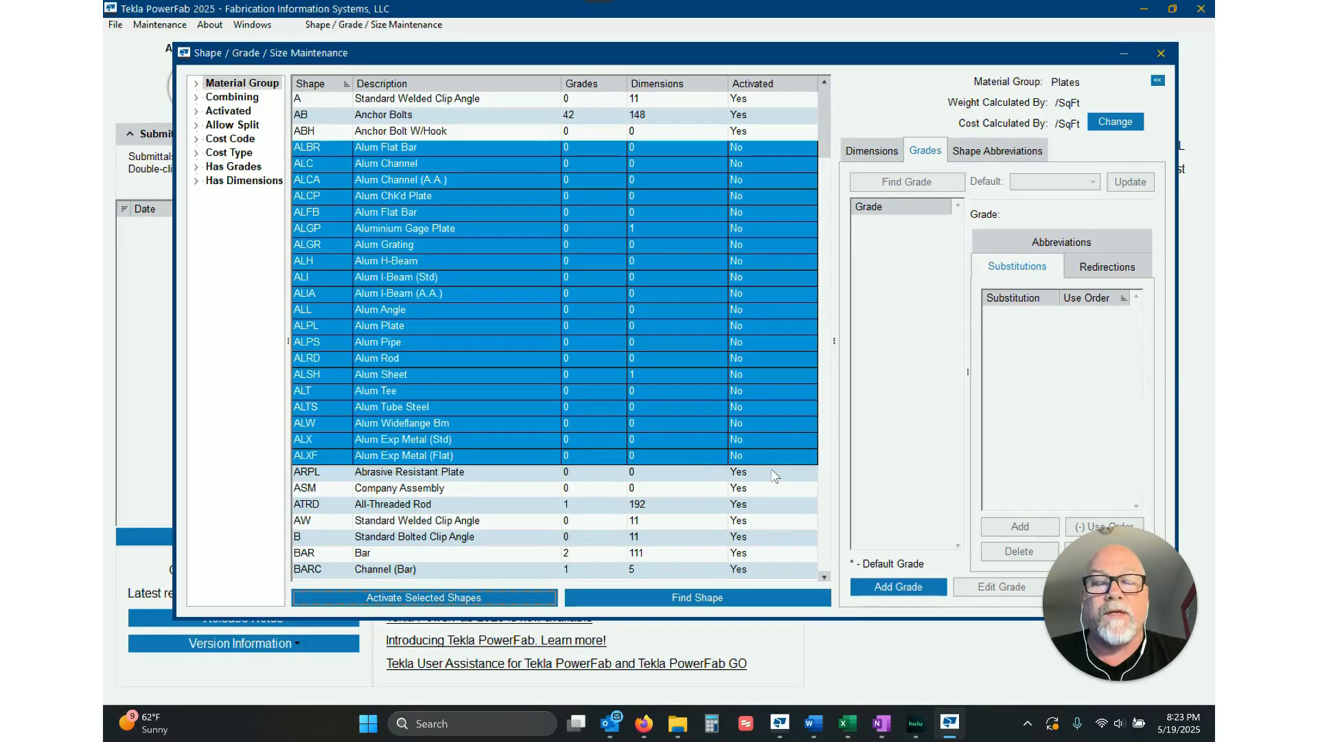
{"action": "left_click", "coordinate": [525, 342]}
{"action": "left_click", "coordinate": [525, 310]}
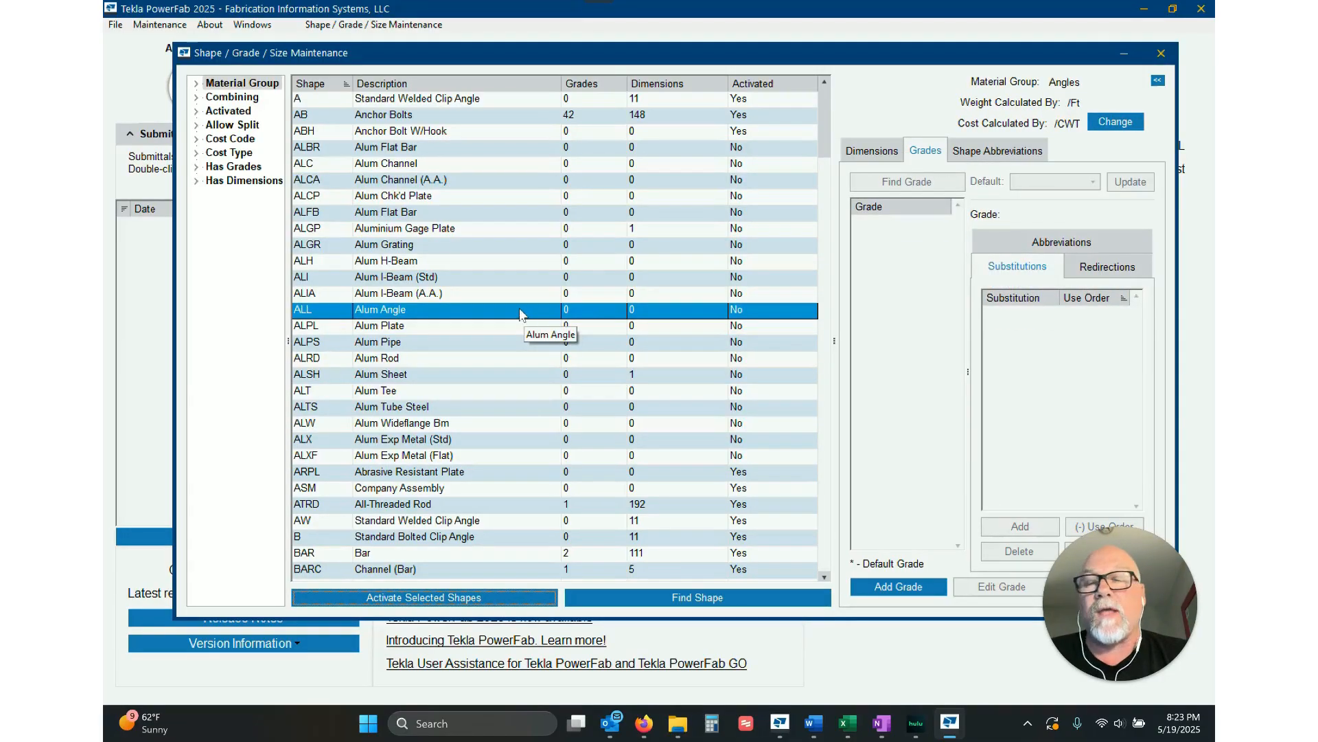
Step: Compare the Tube Steel (TS) shape with the Hollow Structural Section entries and deactivate TS
{"action": "left_click_drag", "start_coordinate": [826, 115], "coordinate": [842, 543]}
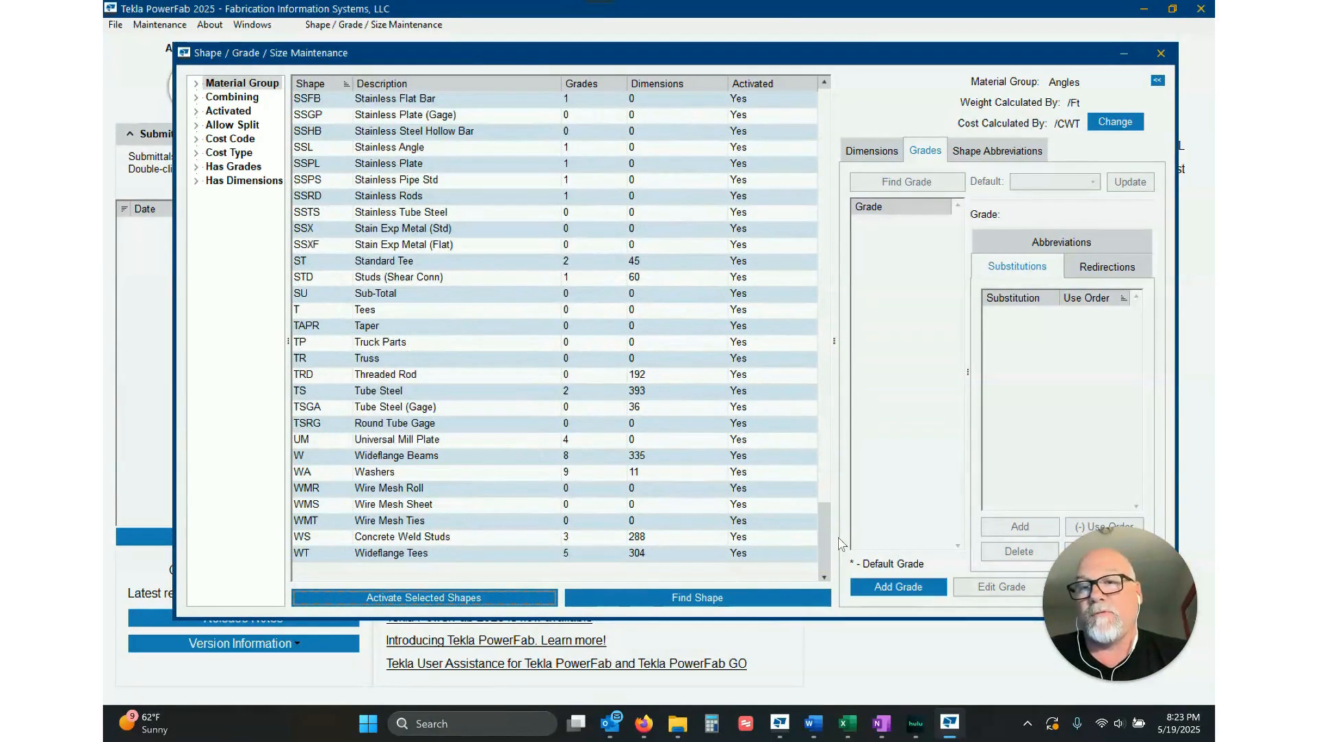
{"action": "left_click", "coordinate": [390, 391]}
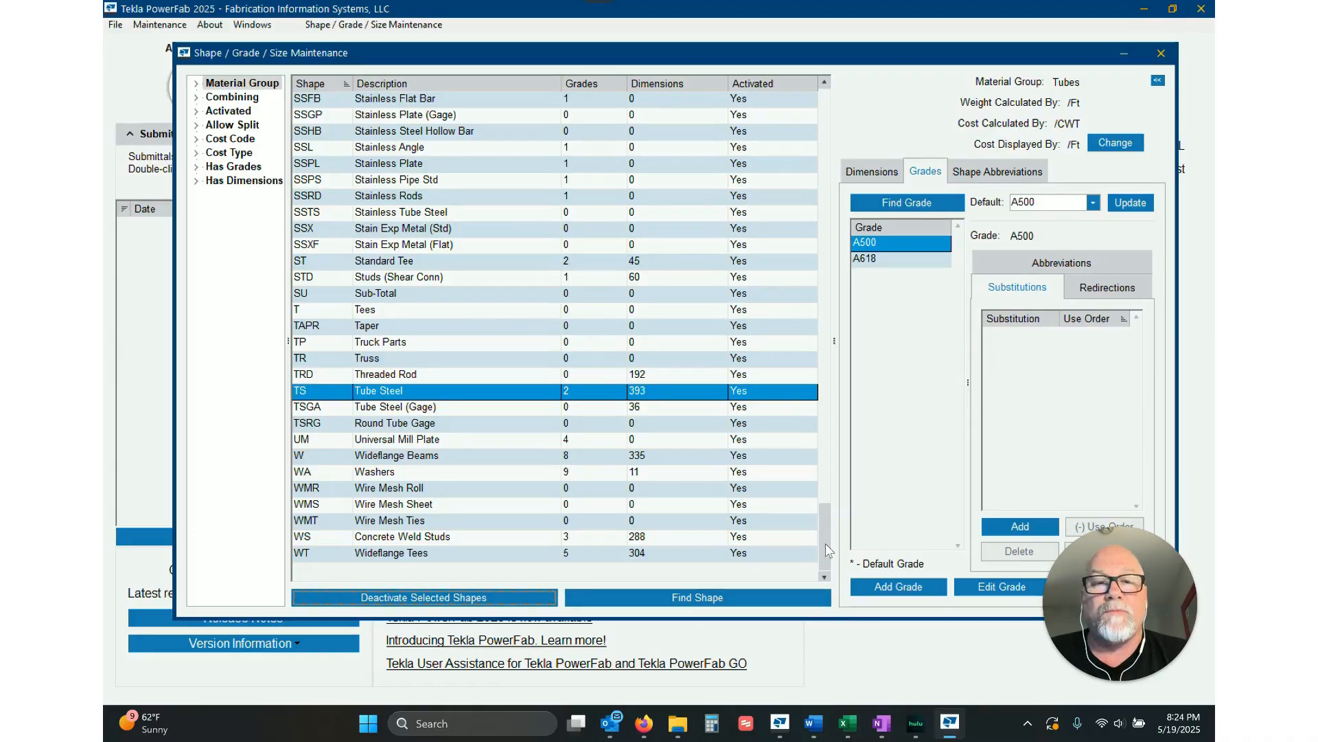
{"action": "left_click_drag", "start_coordinate": [825, 542], "coordinate": [852, 335]}
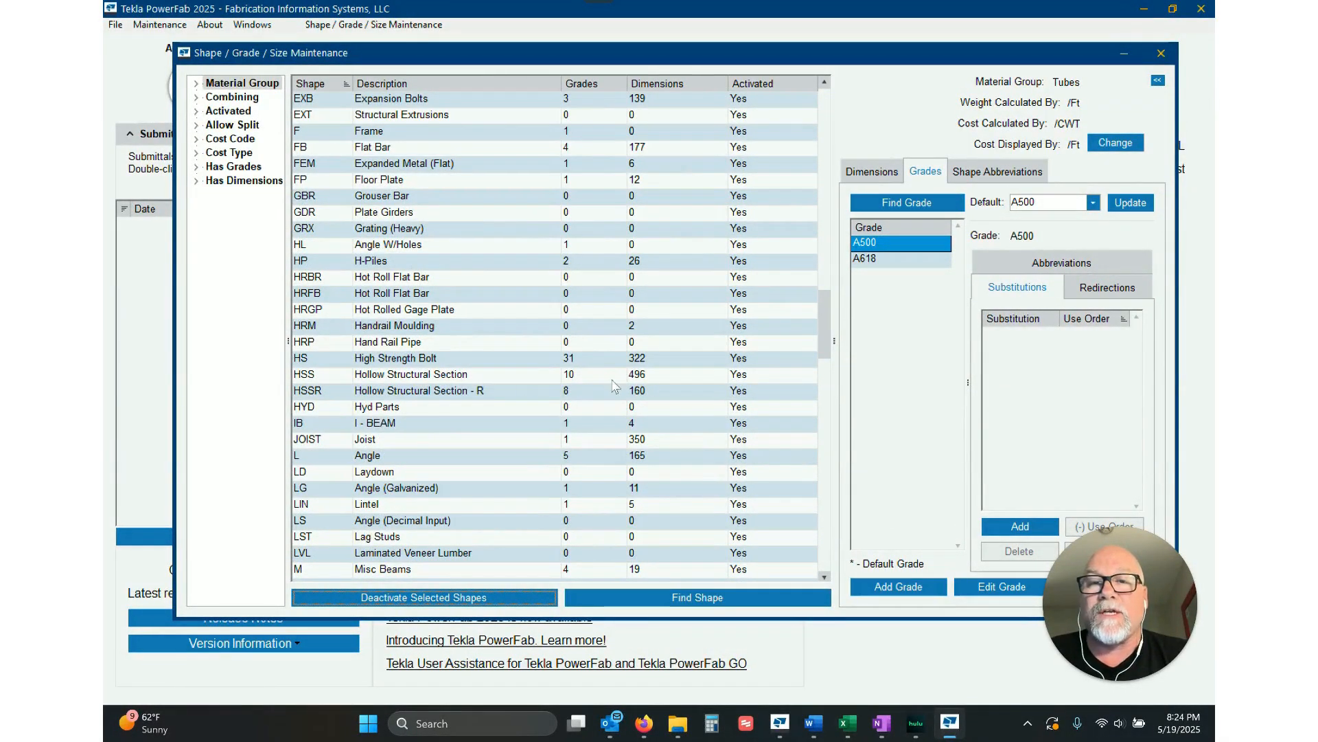
{"action": "left_click_drag", "start_coordinate": [821, 328], "coordinate": [824, 555]}
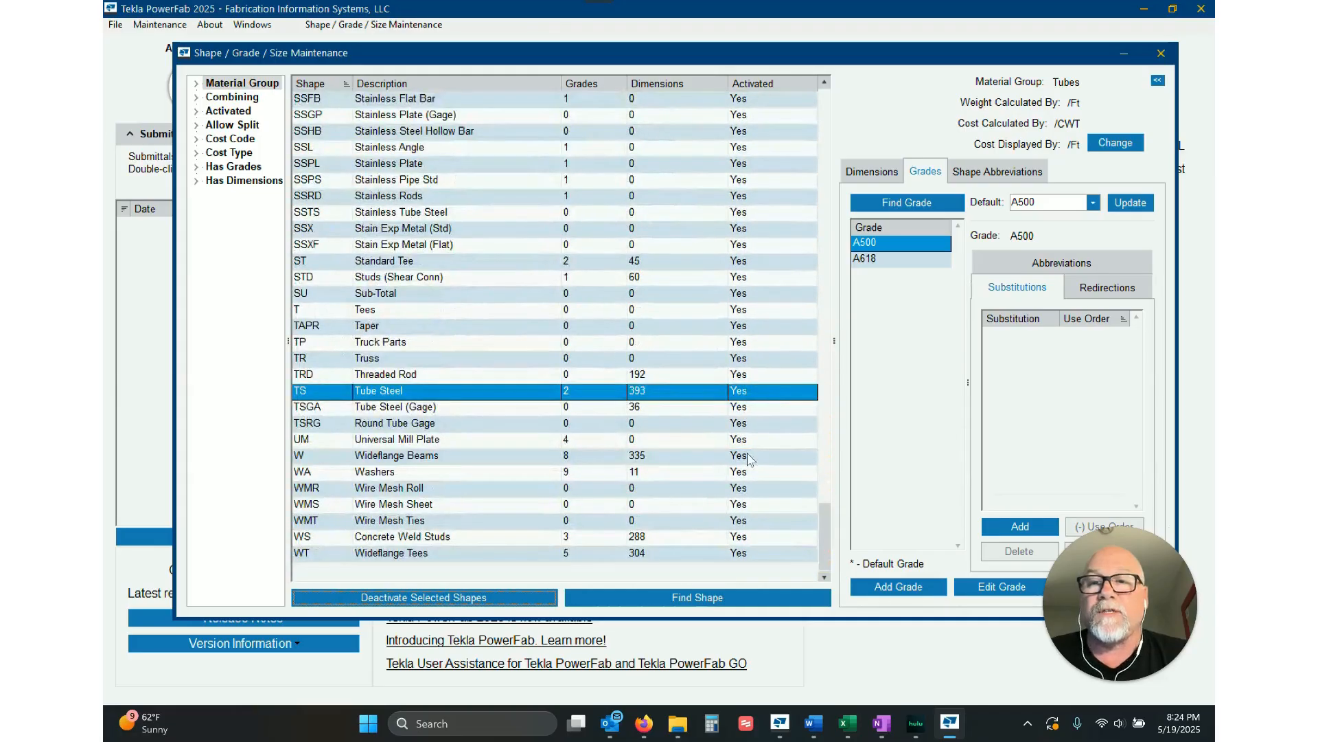
{"action": "left_click", "coordinate": [414, 597]}
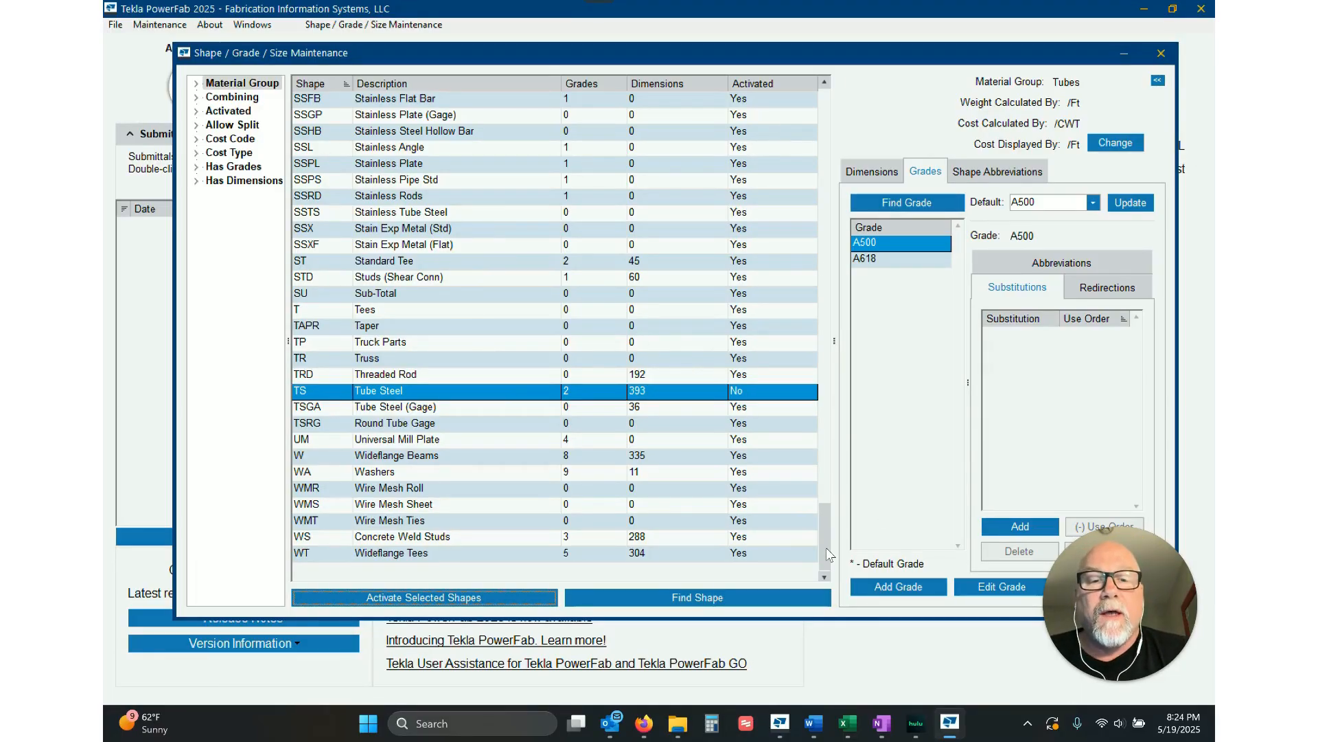
Step: Compare the substitutions of the A500B, A500-B and A500-GR.B grades of the Hollow Structural Section (HSS) shape
{"action": "left_click_drag", "start_coordinate": [828, 554], "coordinate": [805, 345]}
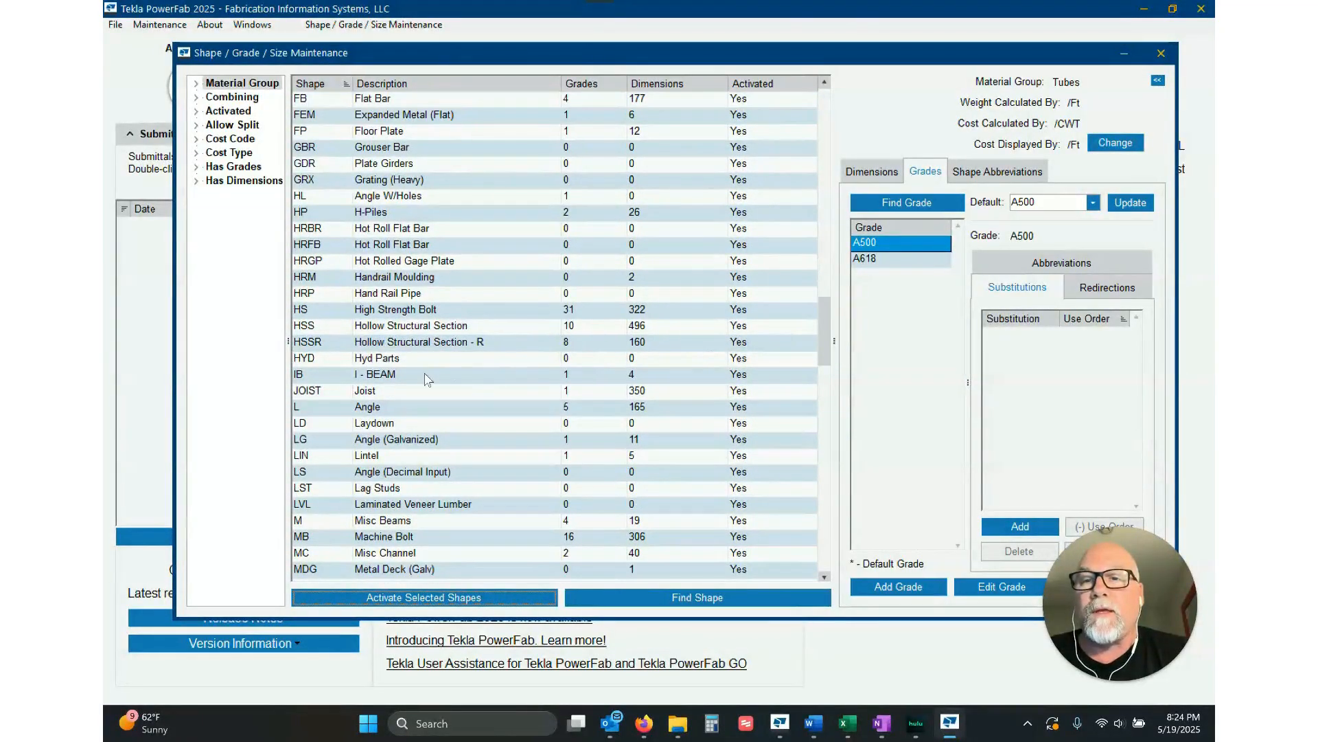
{"action": "left_click", "coordinate": [409, 329]}
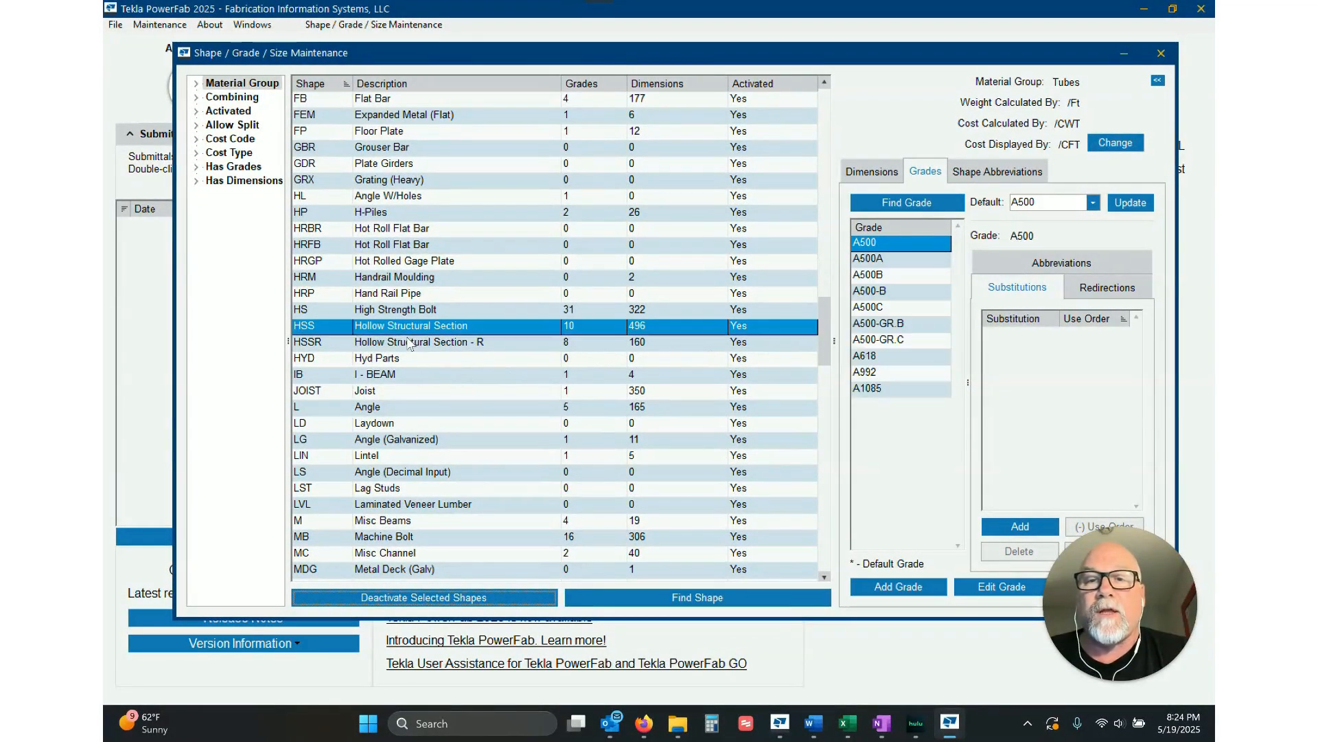
{"action": "left_click", "coordinate": [885, 289]}
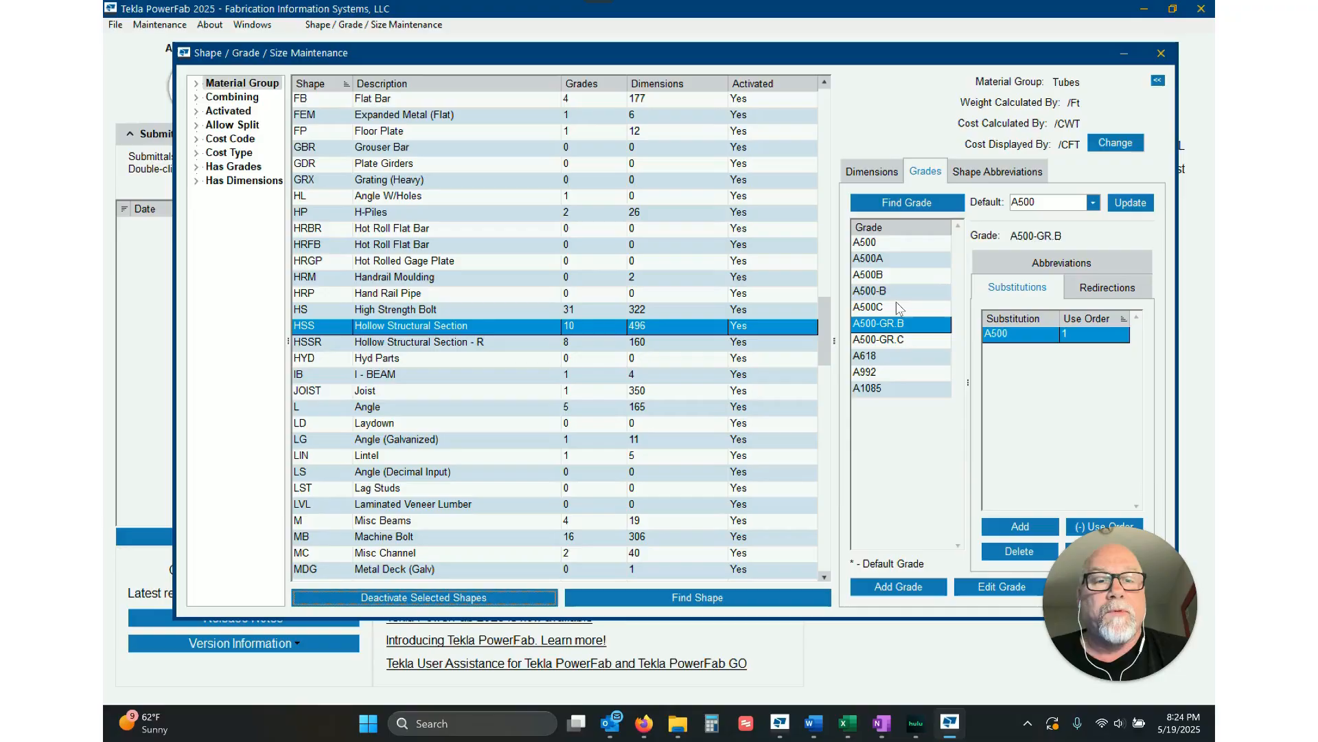
{"action": "left_click", "coordinate": [898, 276]}
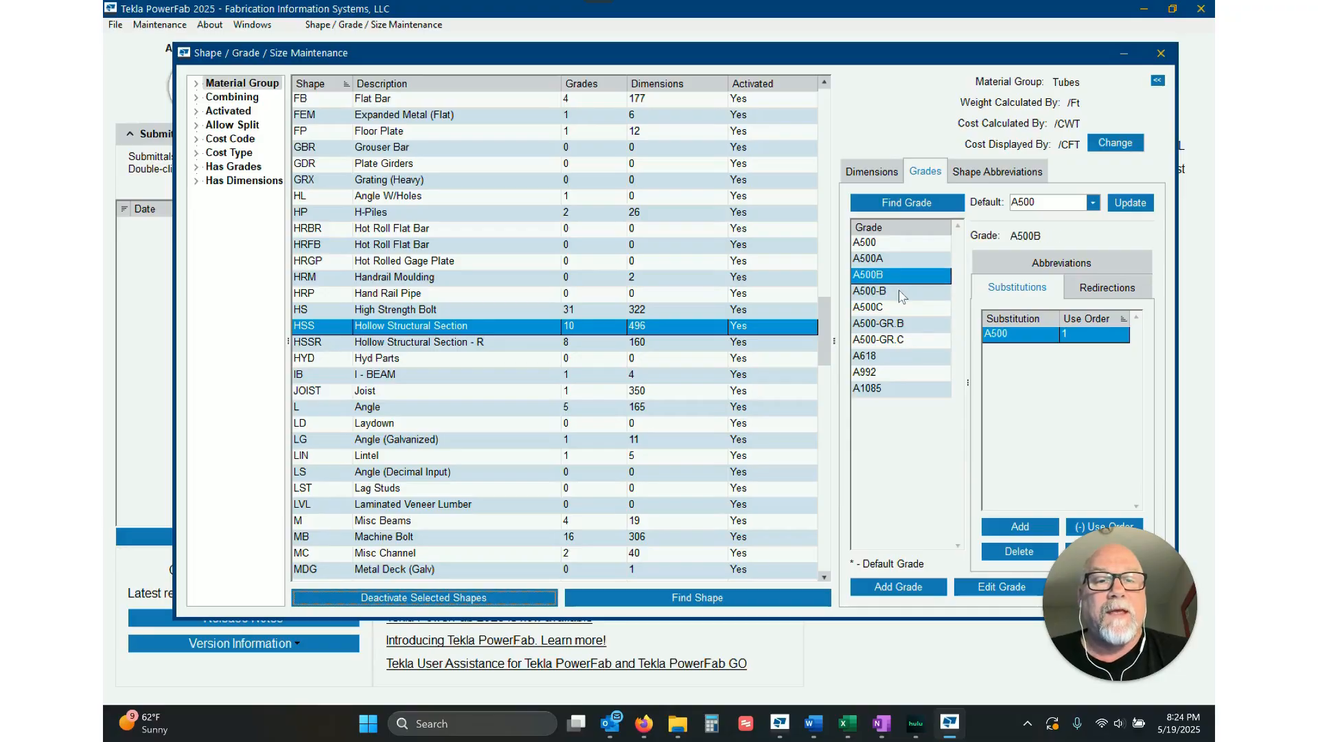
{"action": "left_click", "coordinate": [910, 324]}
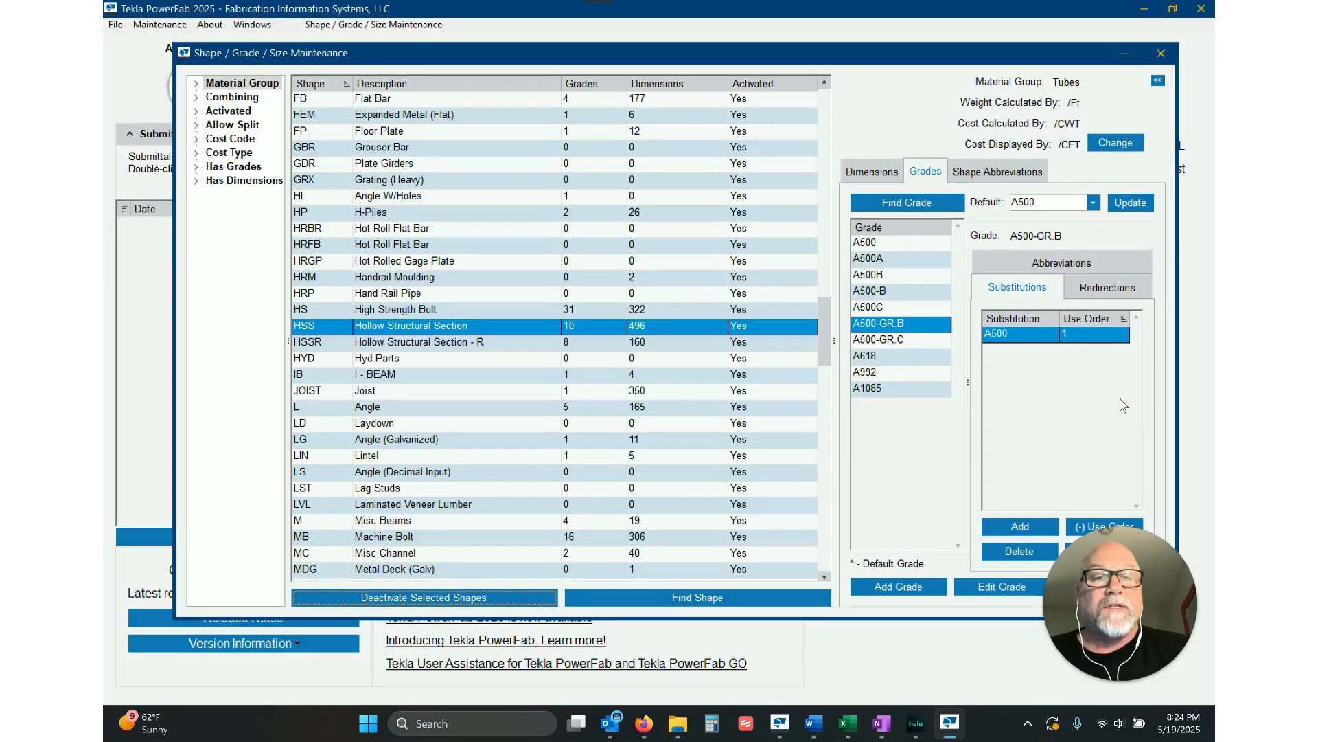
{"action": "left_click", "coordinate": [893, 292]}
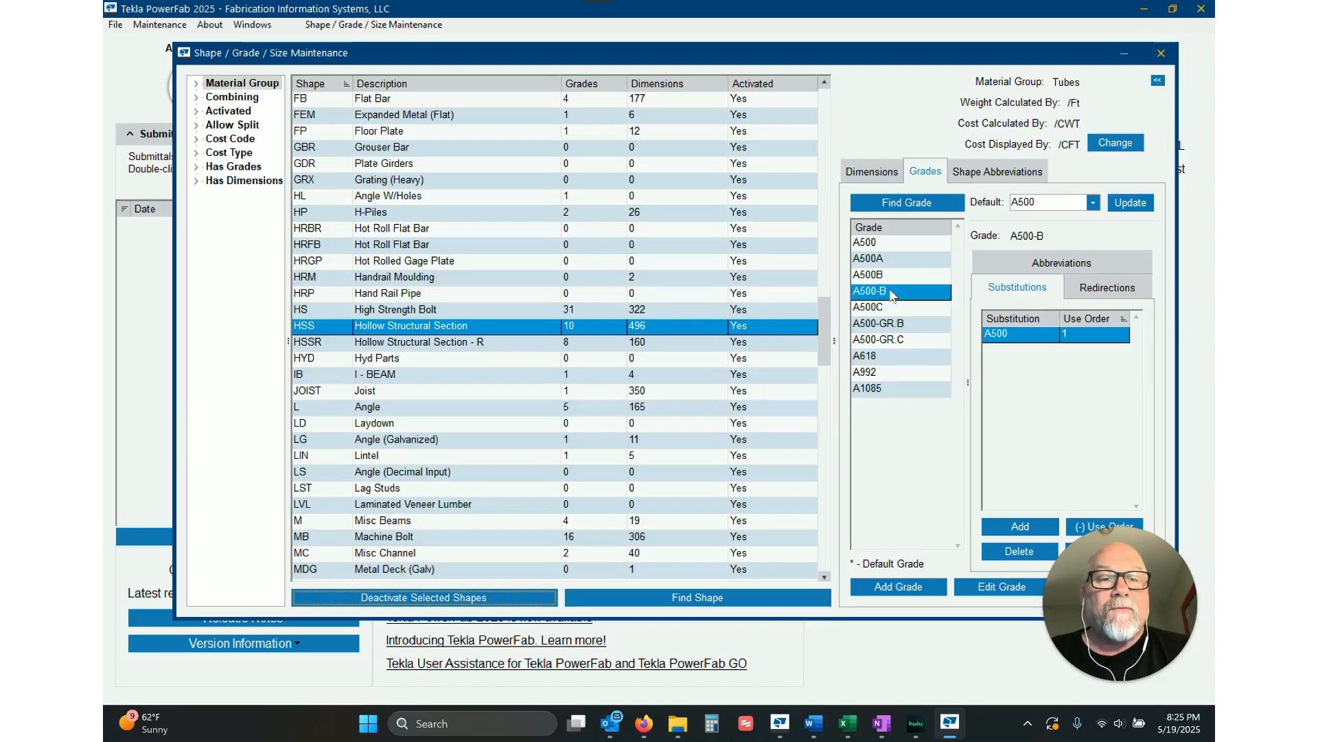
{"action": "left_click", "coordinate": [909, 326]}
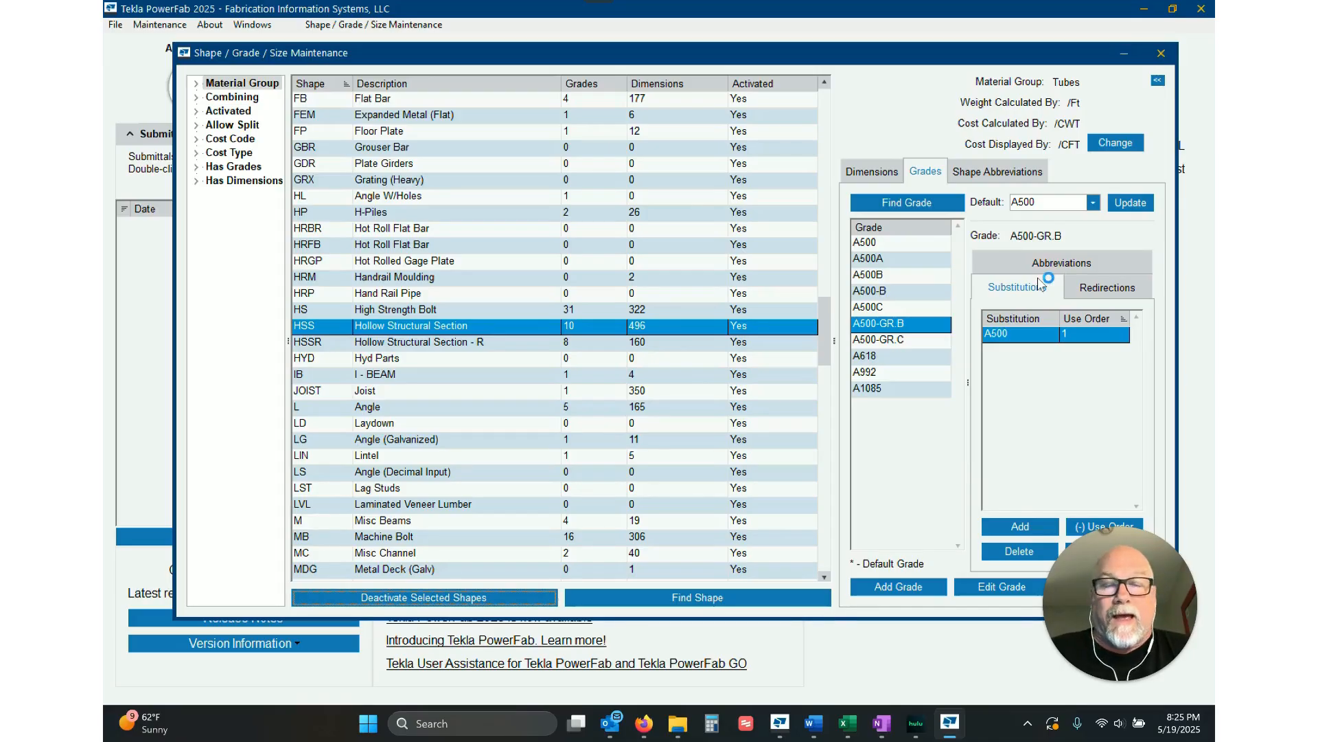
{"action": "left_click", "coordinate": [875, 292]}
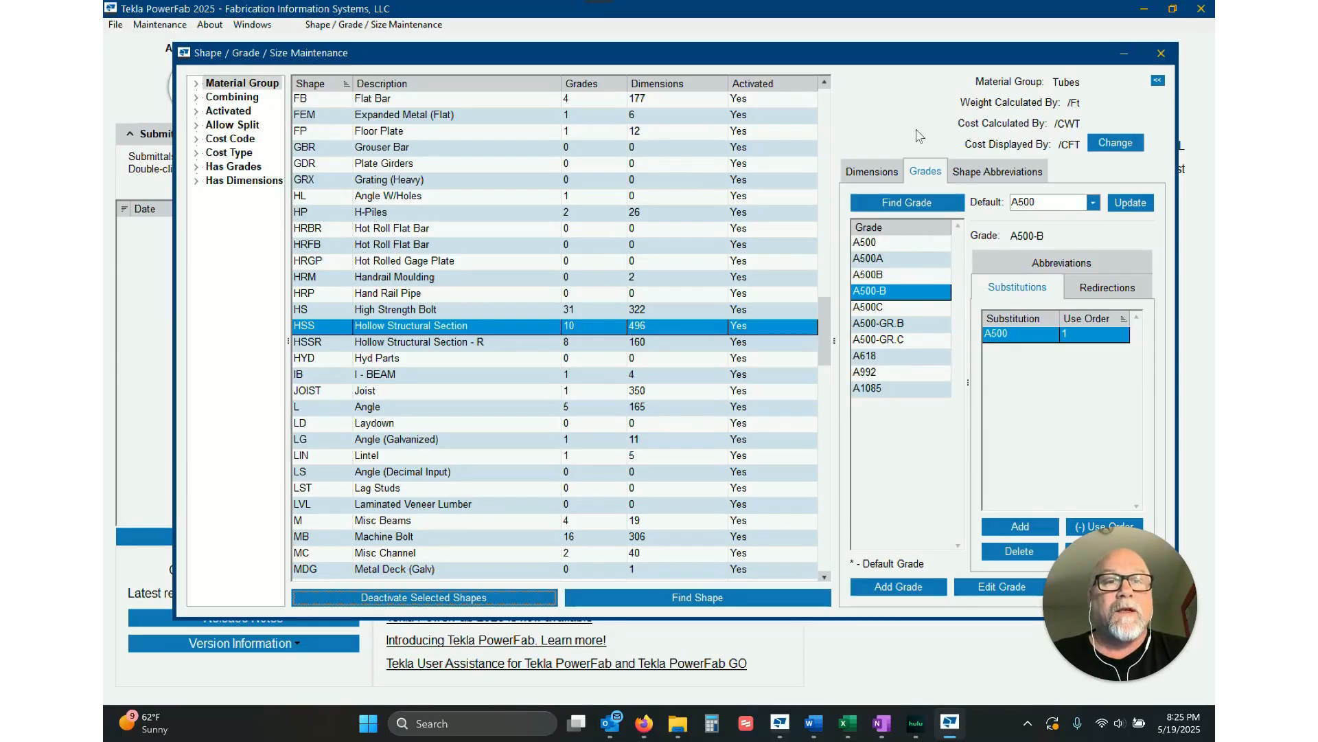
Step: Try to delete the HSS grade A500-GR.B, review the list of locations using it, and dismiss the list
{"action": "left_click_drag", "start_coordinate": [997, 58], "coordinate": [943, 55]}
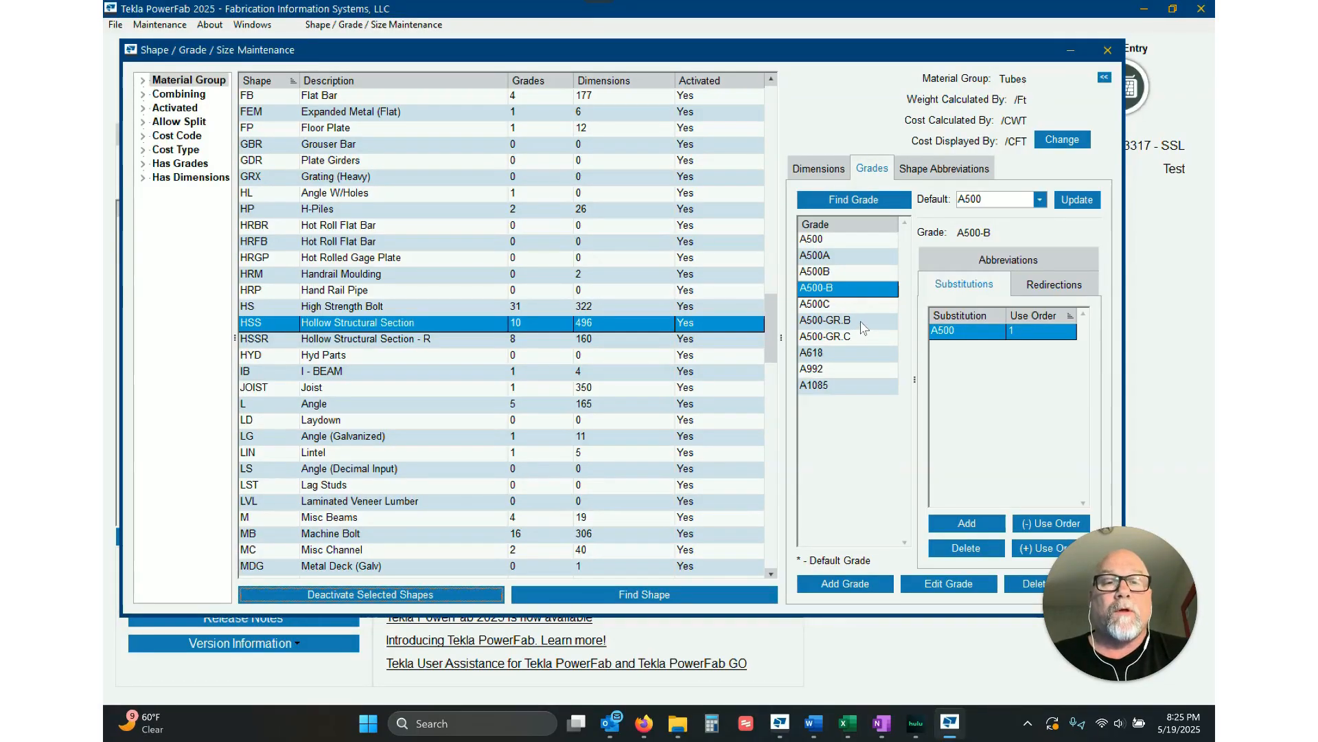
{"action": "left_click", "coordinate": [850, 320]}
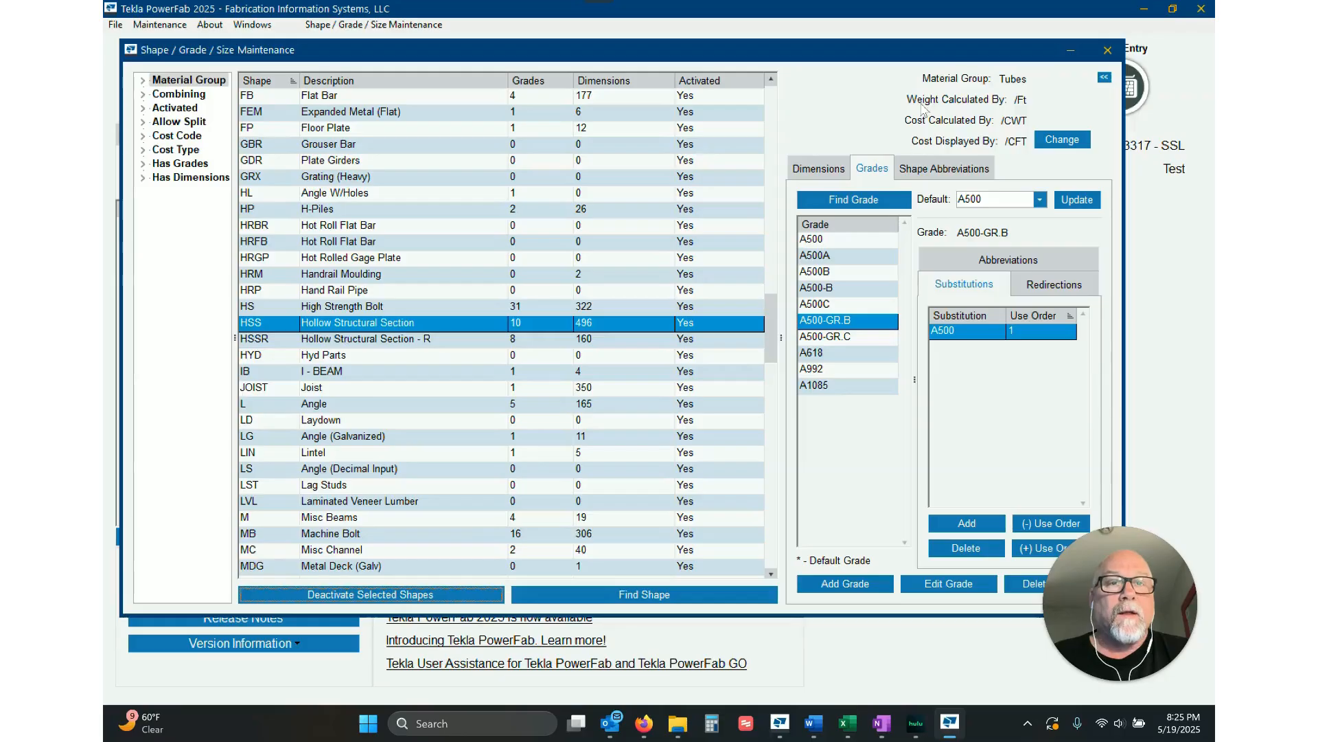
{"action": "left_click_drag", "start_coordinate": [950, 51], "coordinate": [903, 52]}
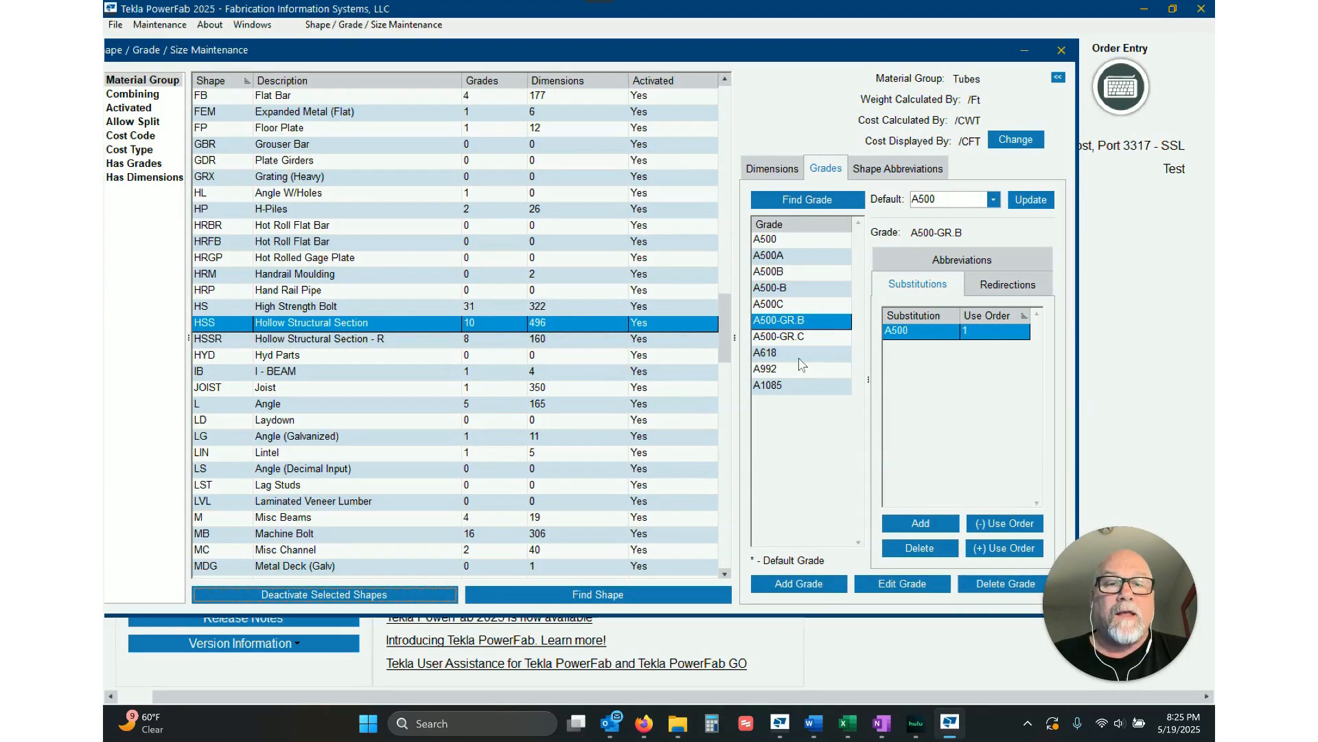
{"action": "left_click", "coordinate": [1002, 587]}
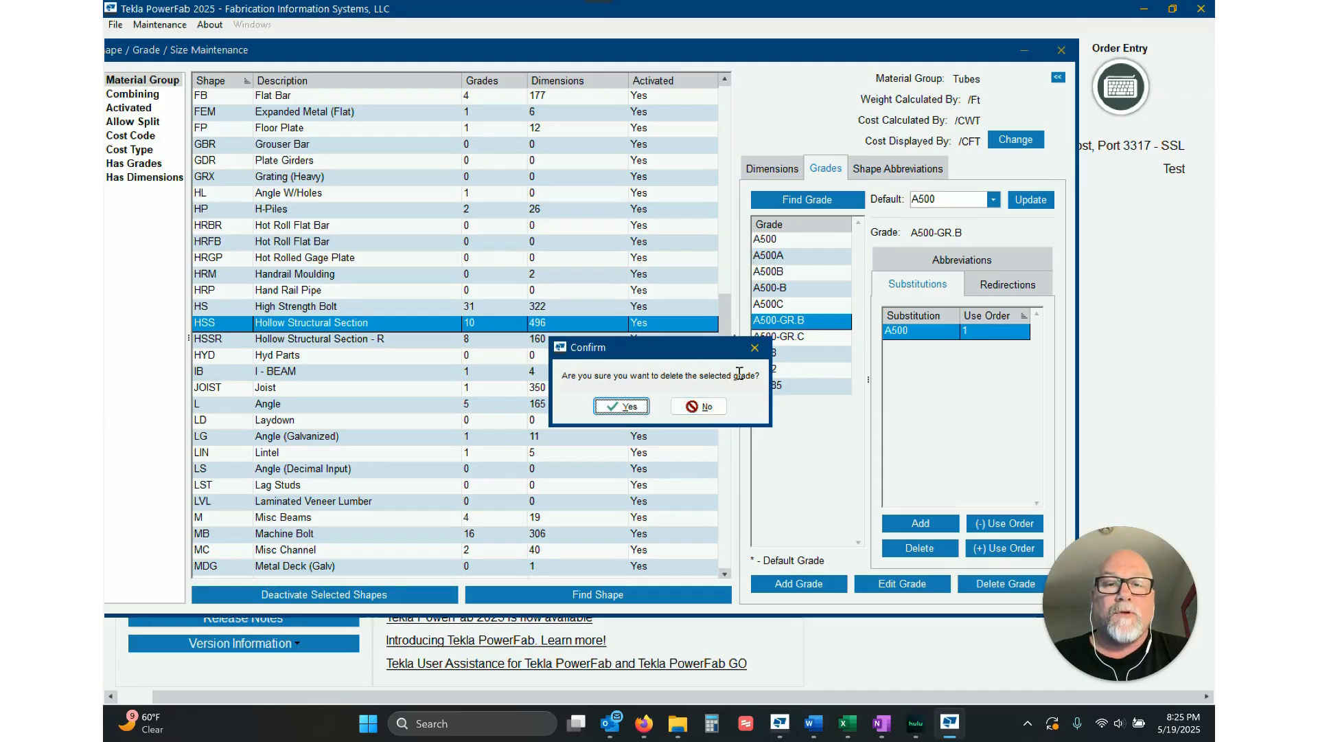
{"action": "left_click", "coordinate": [622, 408]}
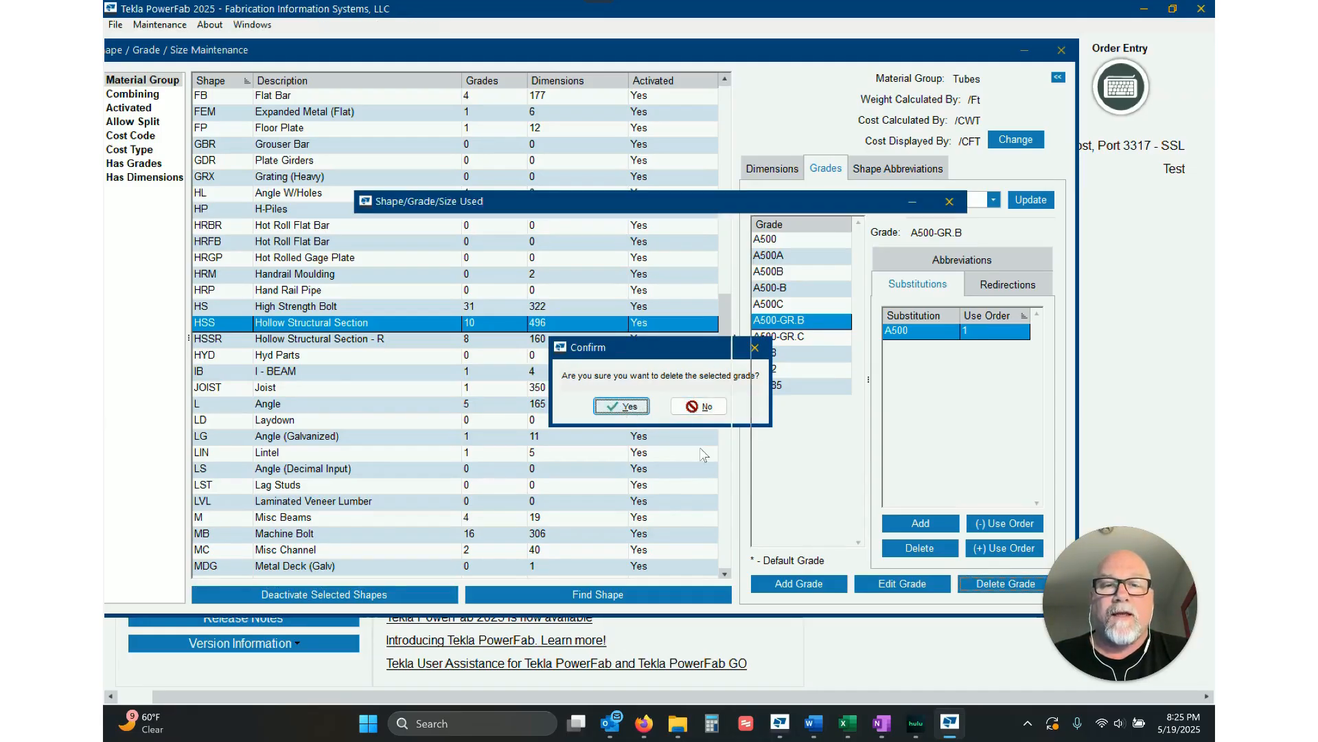
{"action": "left_click_drag", "start_coordinate": [689, 216], "coordinate": [609, 364]}
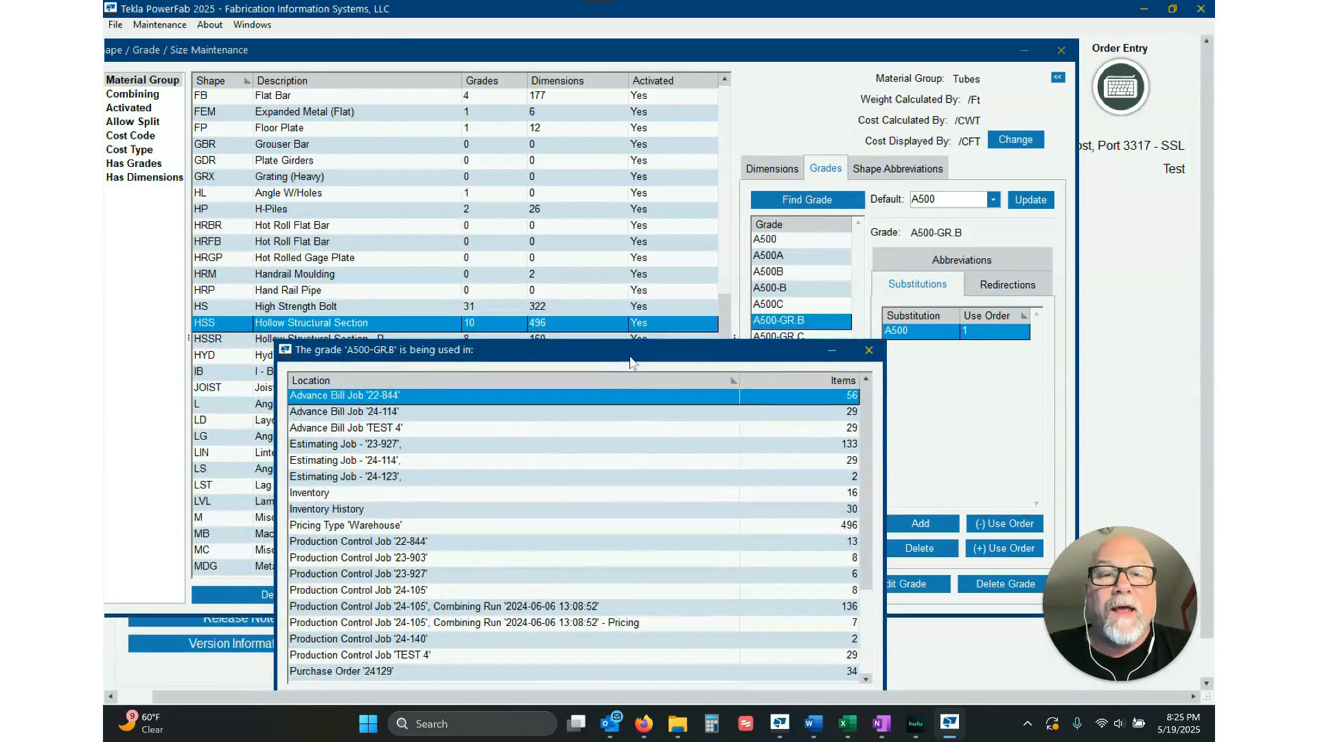
{"action": "left_click_drag", "start_coordinate": [700, 359], "coordinate": [721, 162]}
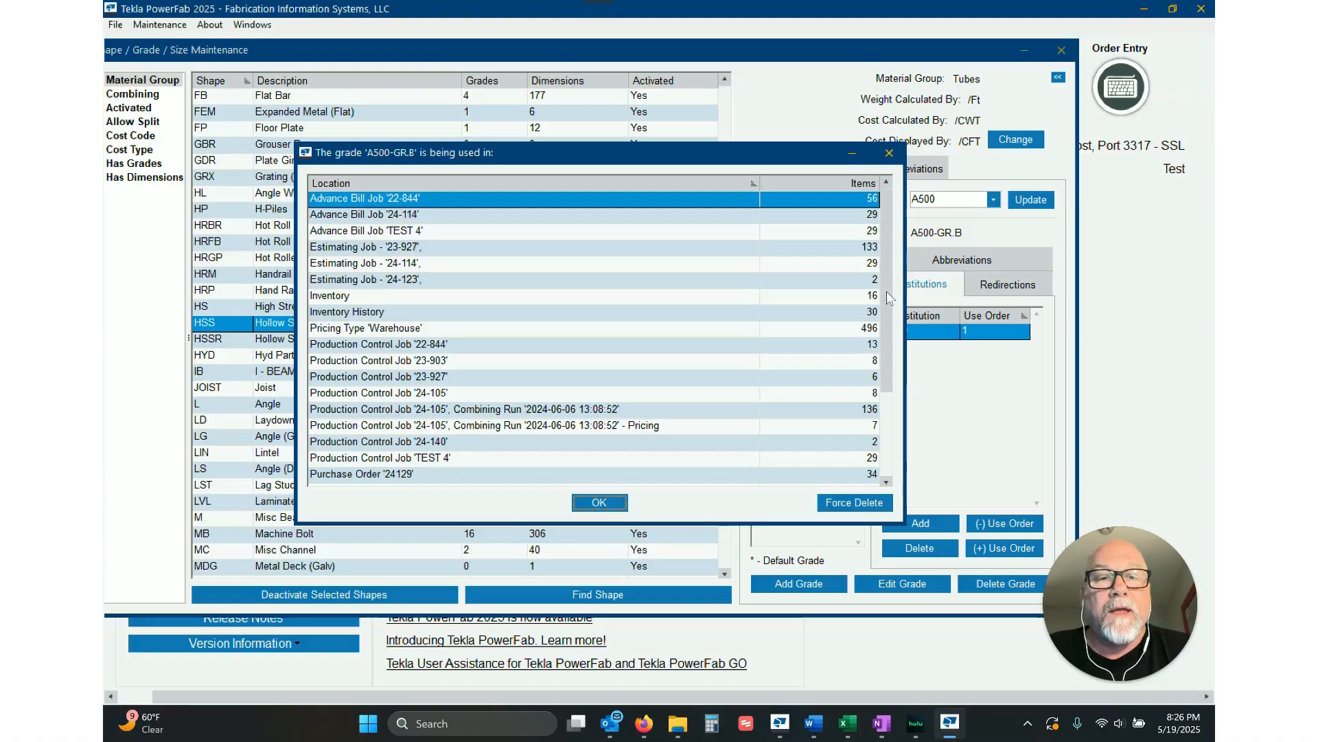
{"action": "scroll", "coordinate": [887, 296], "scroll_direction": "down", "scroll_amount": 3}
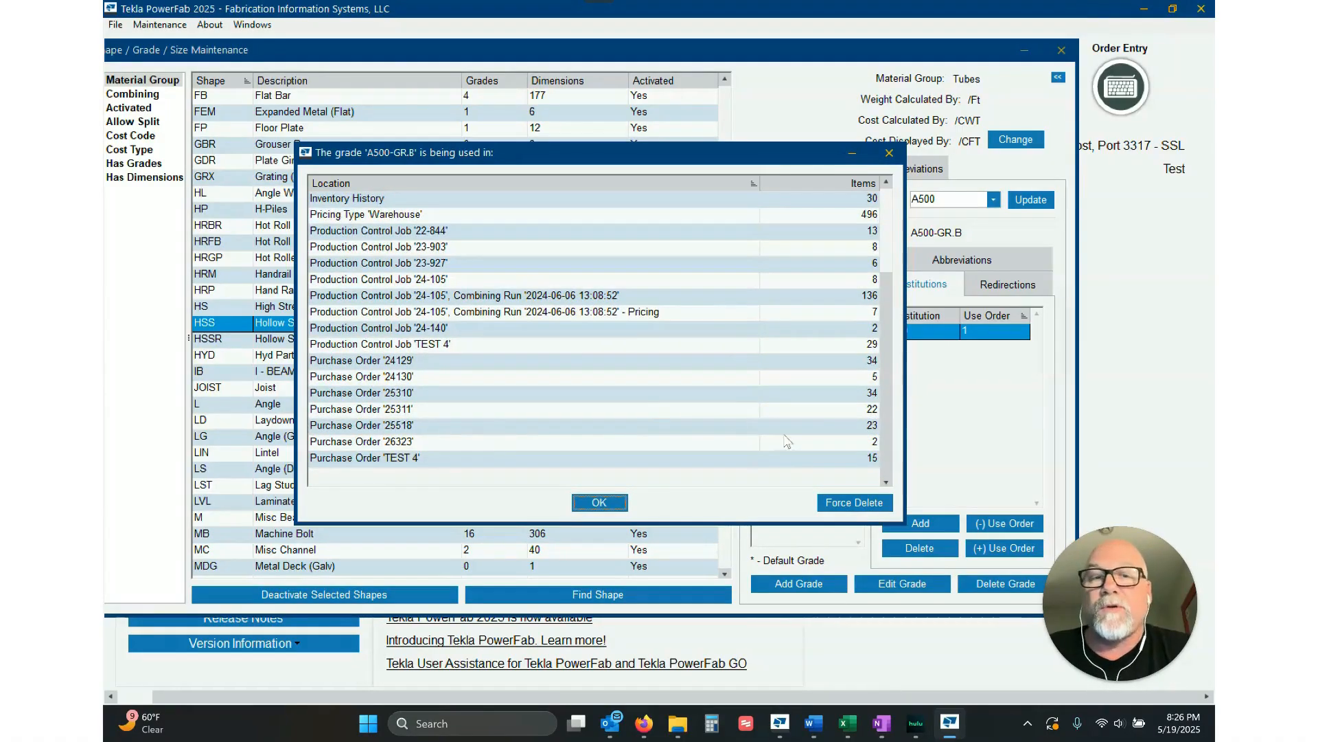
{"action": "scroll", "coordinate": [893, 246], "scroll_direction": "up", "scroll_amount": 3}
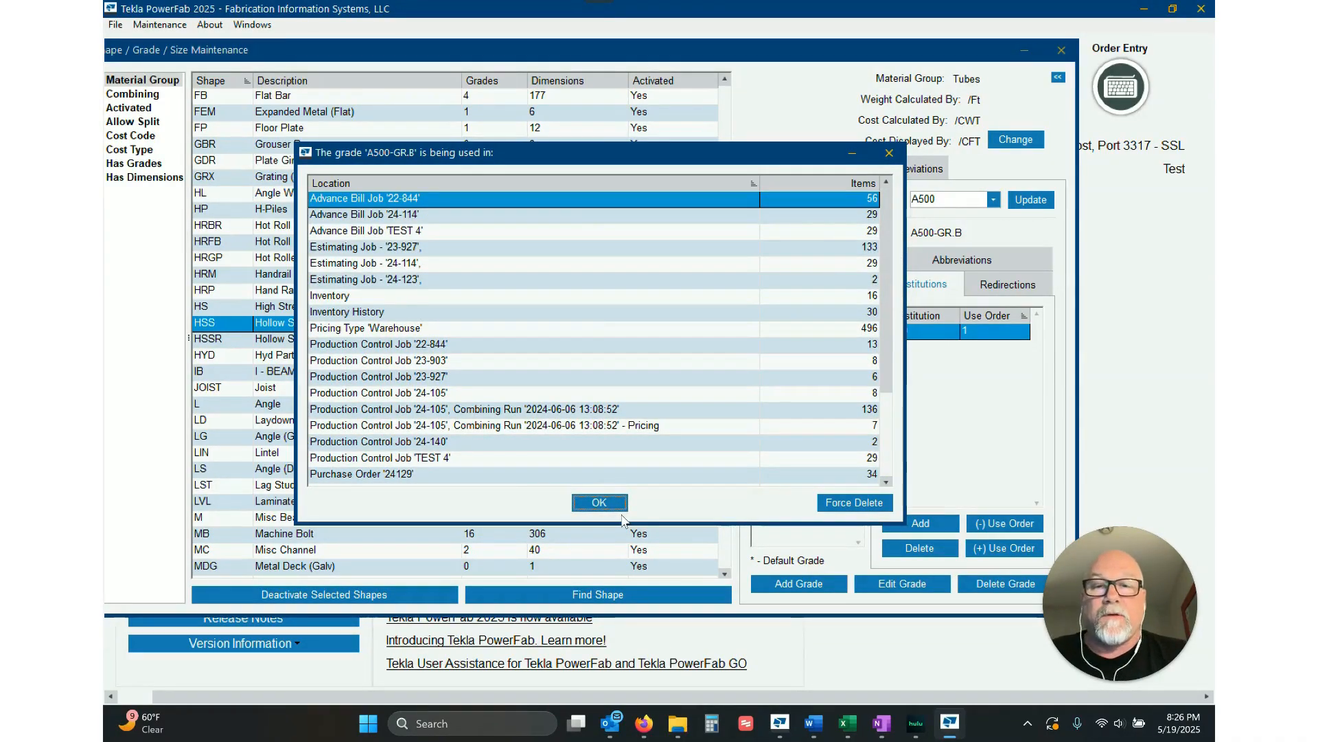
{"action": "left_click", "coordinate": [600, 502]}
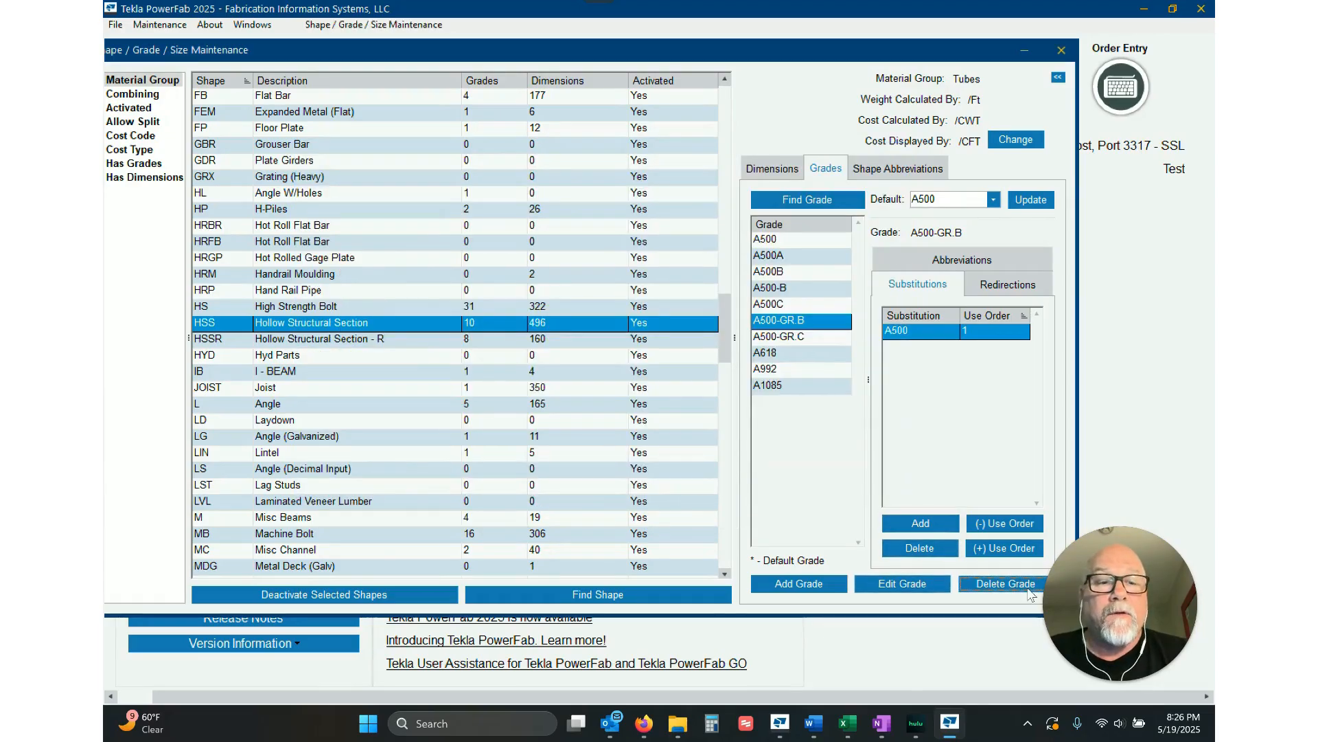
Step: Force delete the HSS grade A500-GR.B with A500-B as the new grade, and check the abbreviations of A500-B
{"action": "left_click", "coordinate": [1005, 584]}
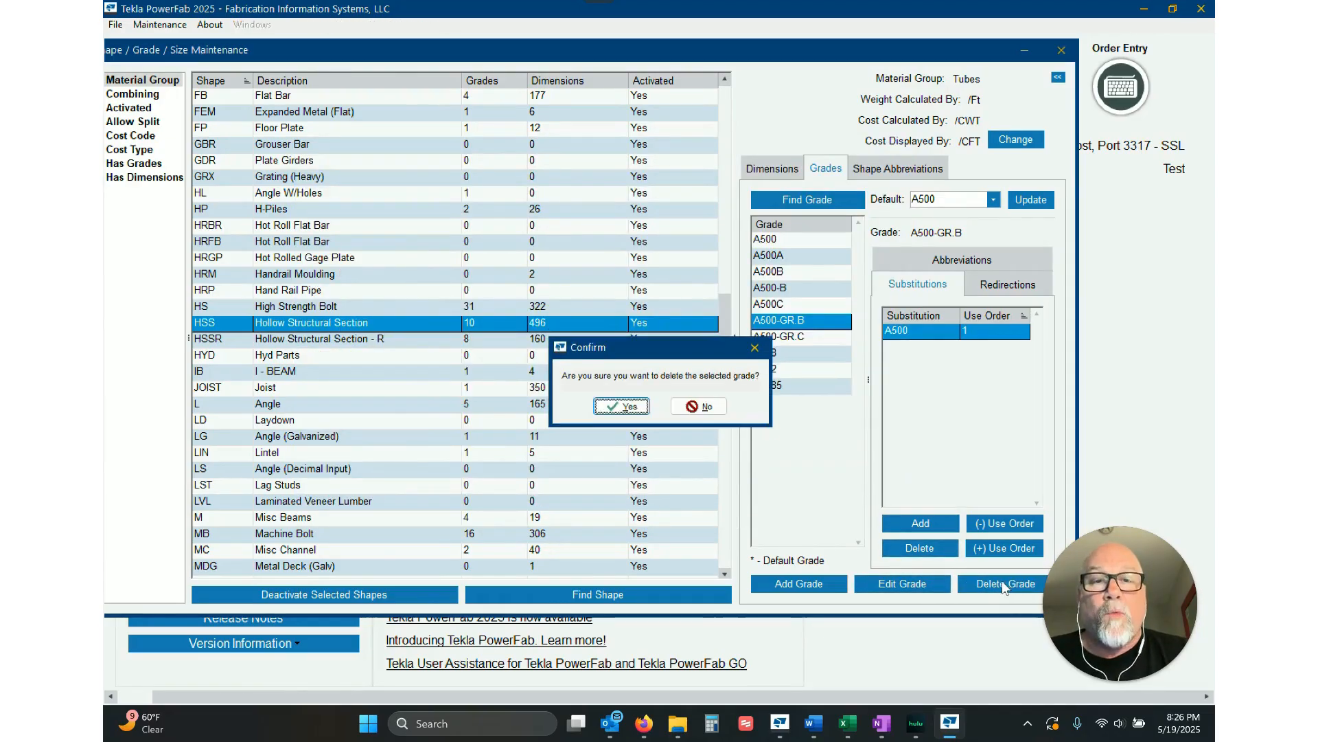
{"action": "left_click", "coordinate": [621, 407]}
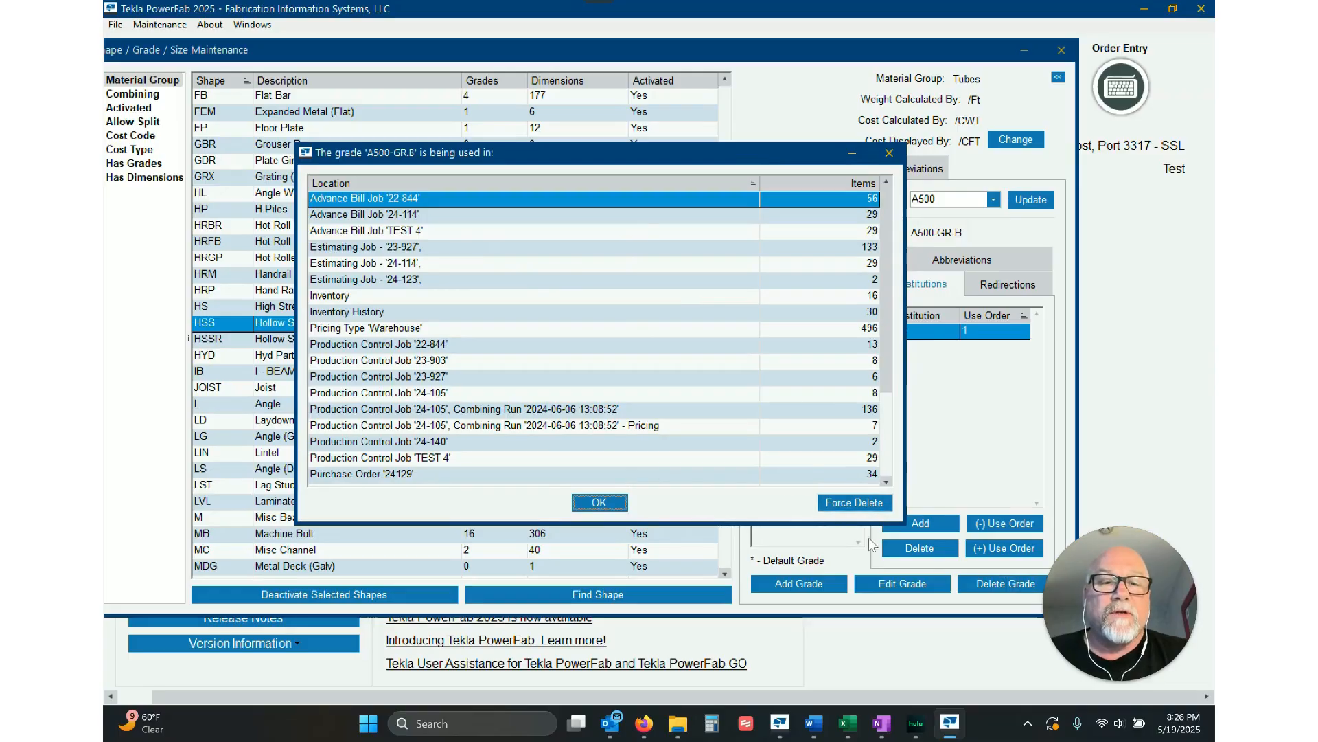
{"action": "left_click", "coordinate": [852, 503]}
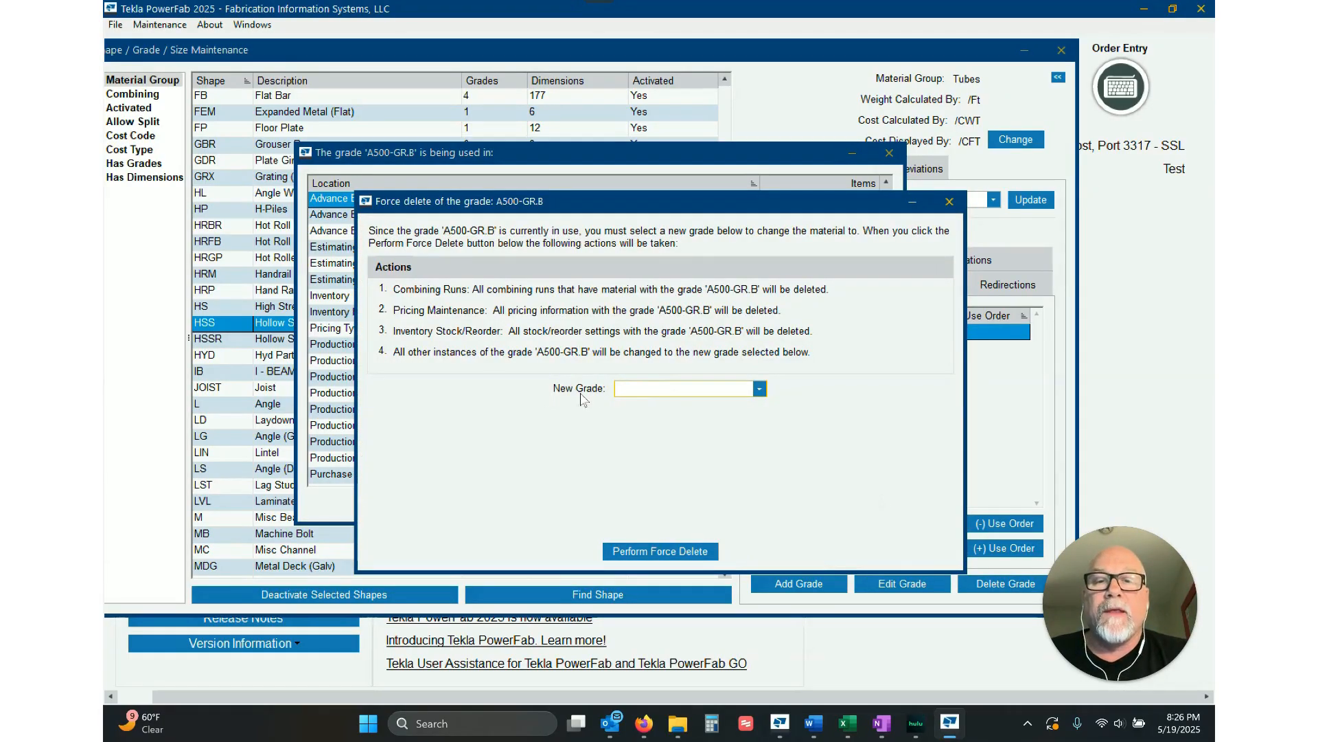
{"action": "left_click", "coordinate": [760, 389]}
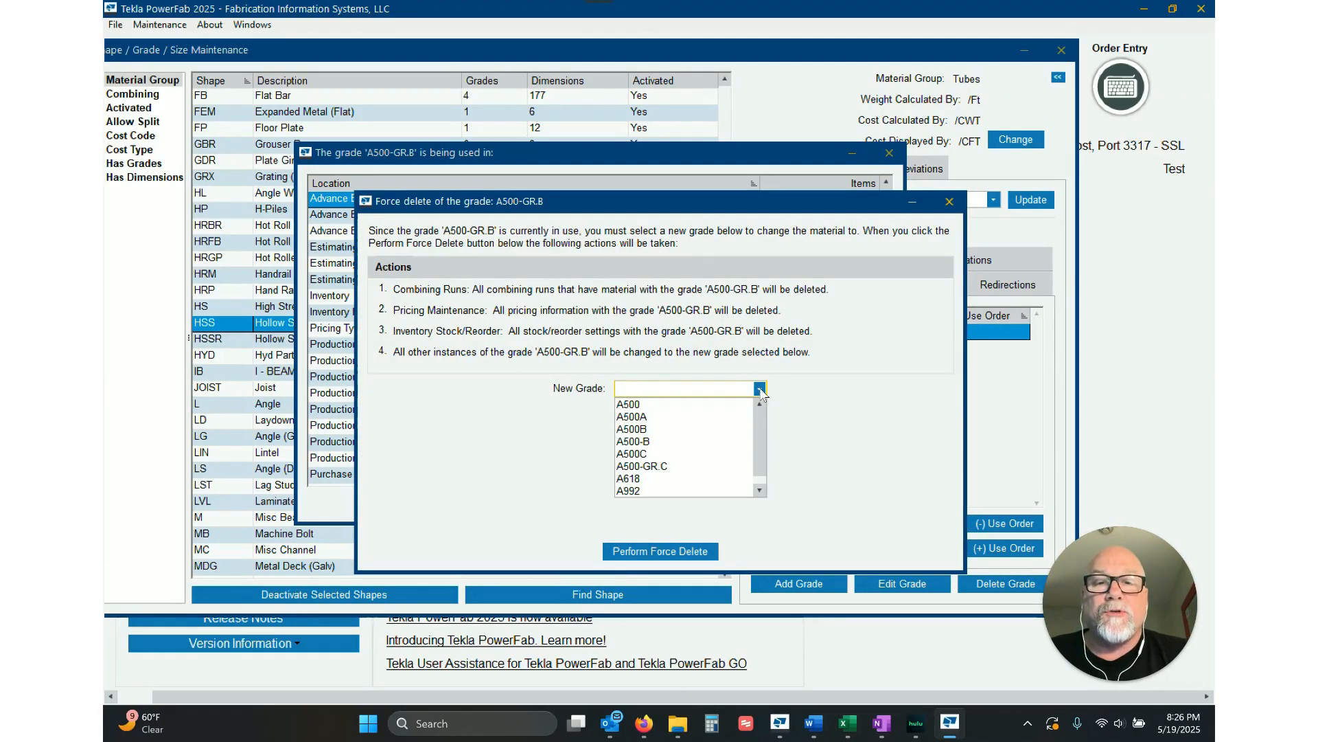
{"action": "left_click", "coordinate": [671, 442]}
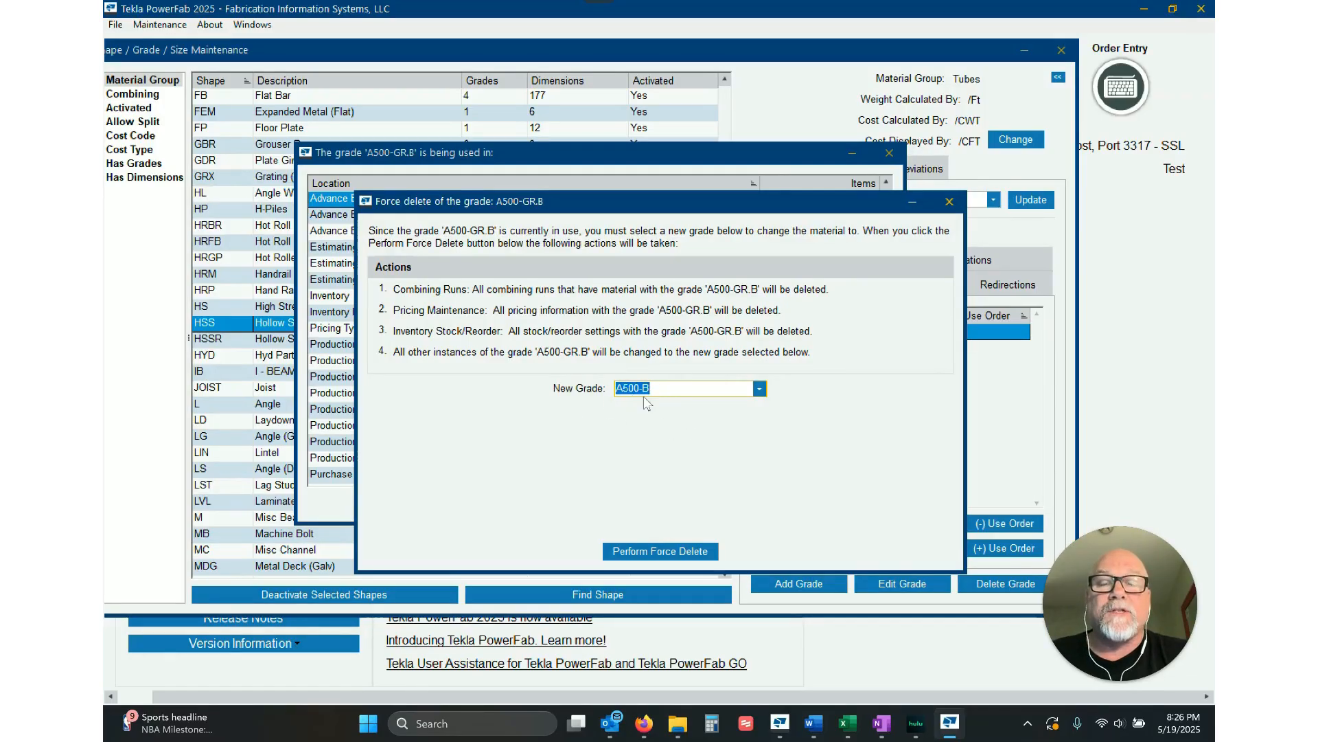
{"action": "left_click", "coordinate": [673, 553]}
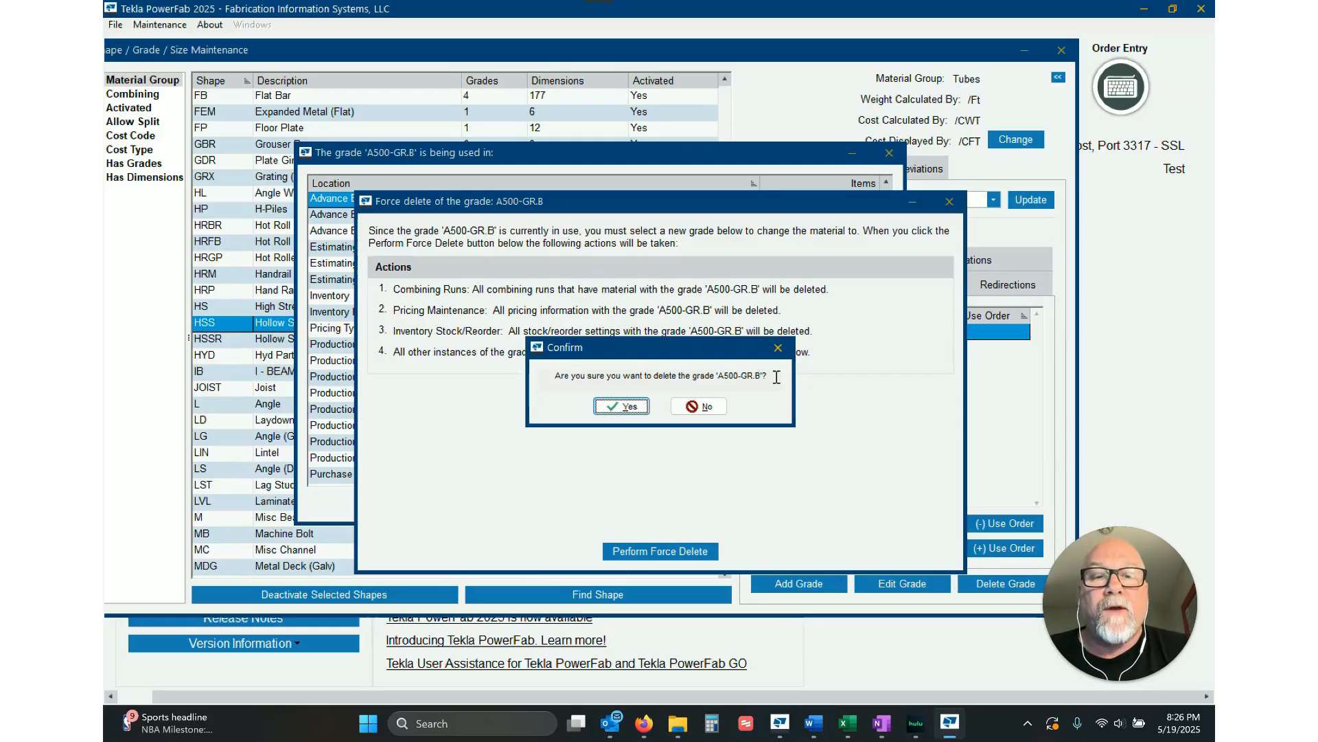
{"action": "left_click", "coordinate": [608, 410]}
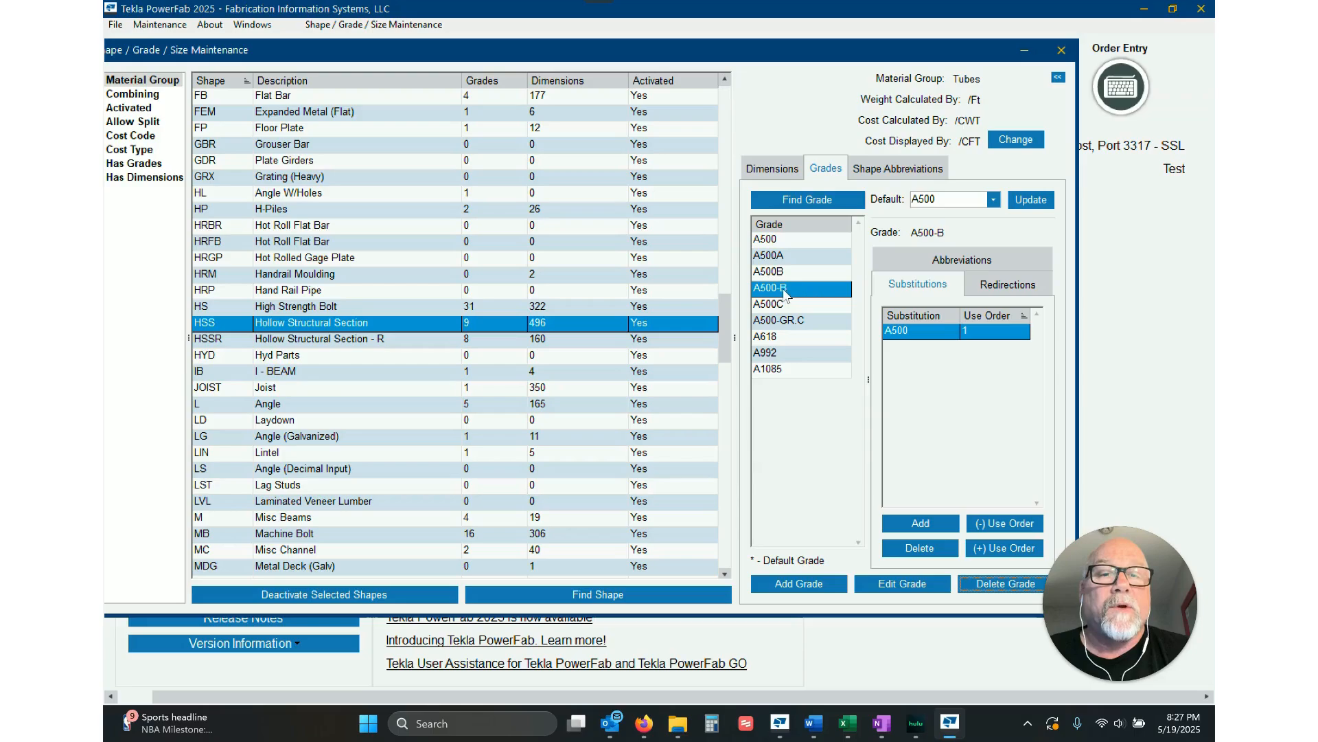
{"action": "left_click", "coordinate": [965, 262]}
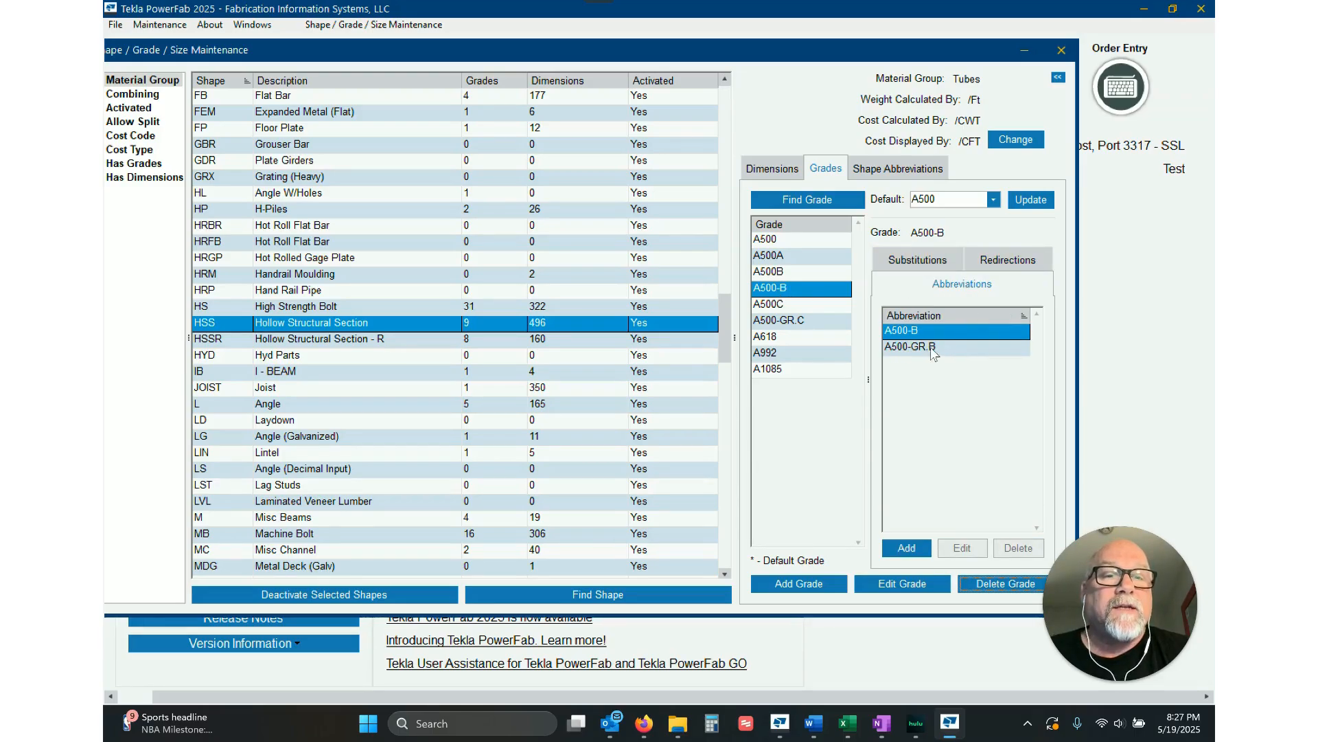
{"action": "left_click", "coordinate": [938, 351]}
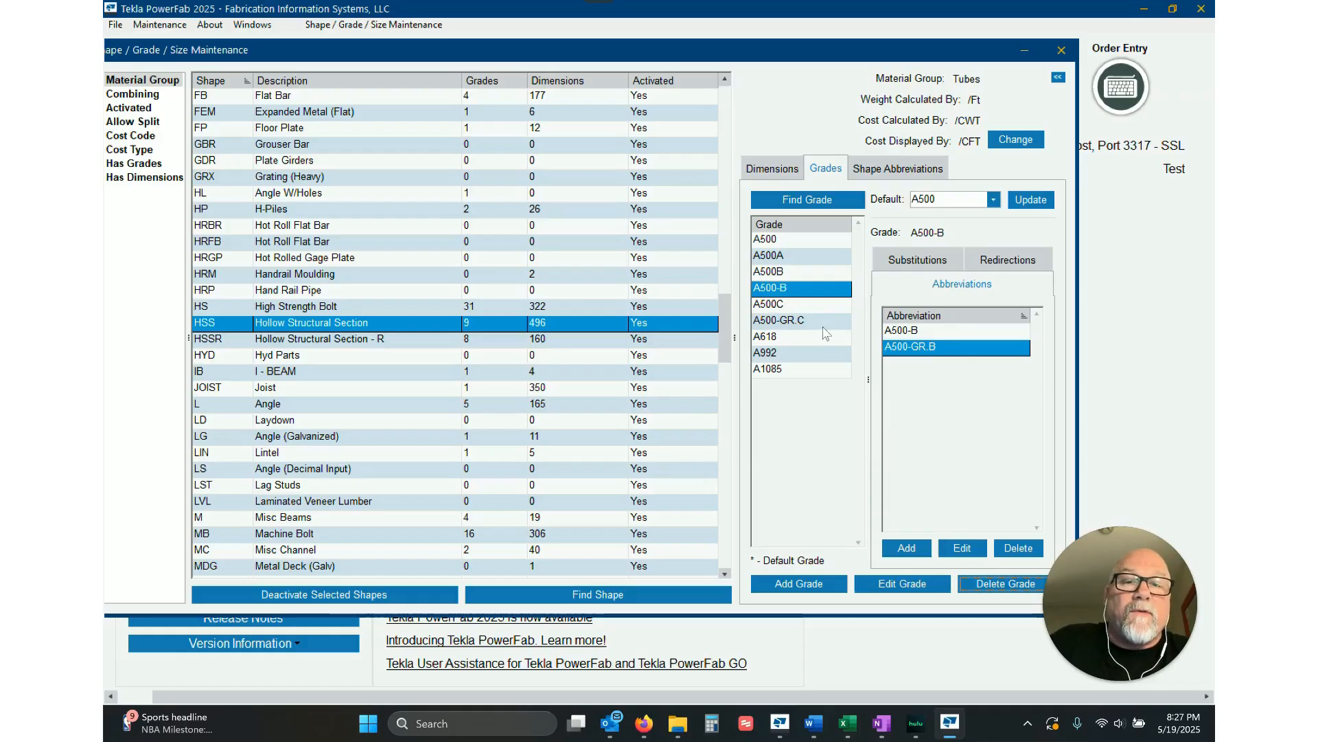
Step: Force delete the HSS grade A500B, choosing A500-B as the new grade for its material
{"action": "left_click", "coordinate": [805, 274]}
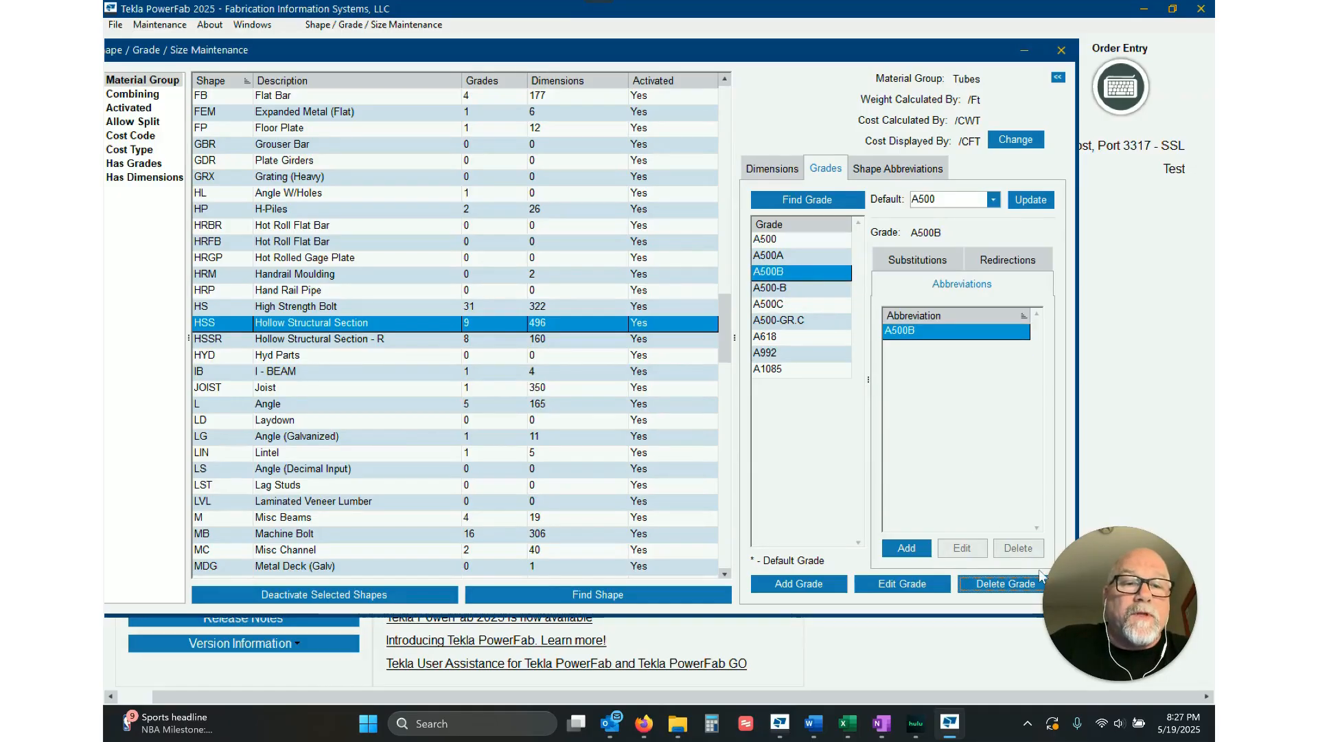
{"action": "left_click", "coordinate": [1006, 583]}
{"action": "left_click", "coordinate": [620, 406]}
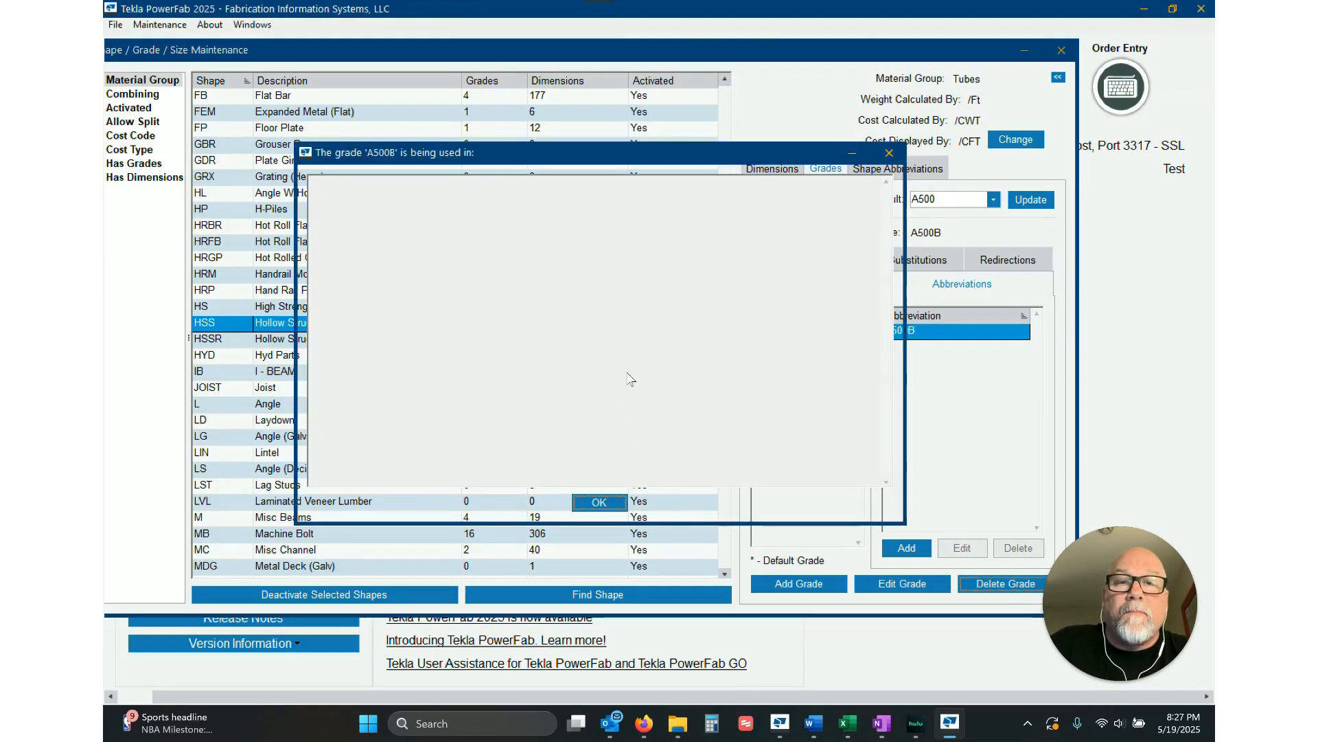
{"action": "left_click", "coordinate": [857, 506]}
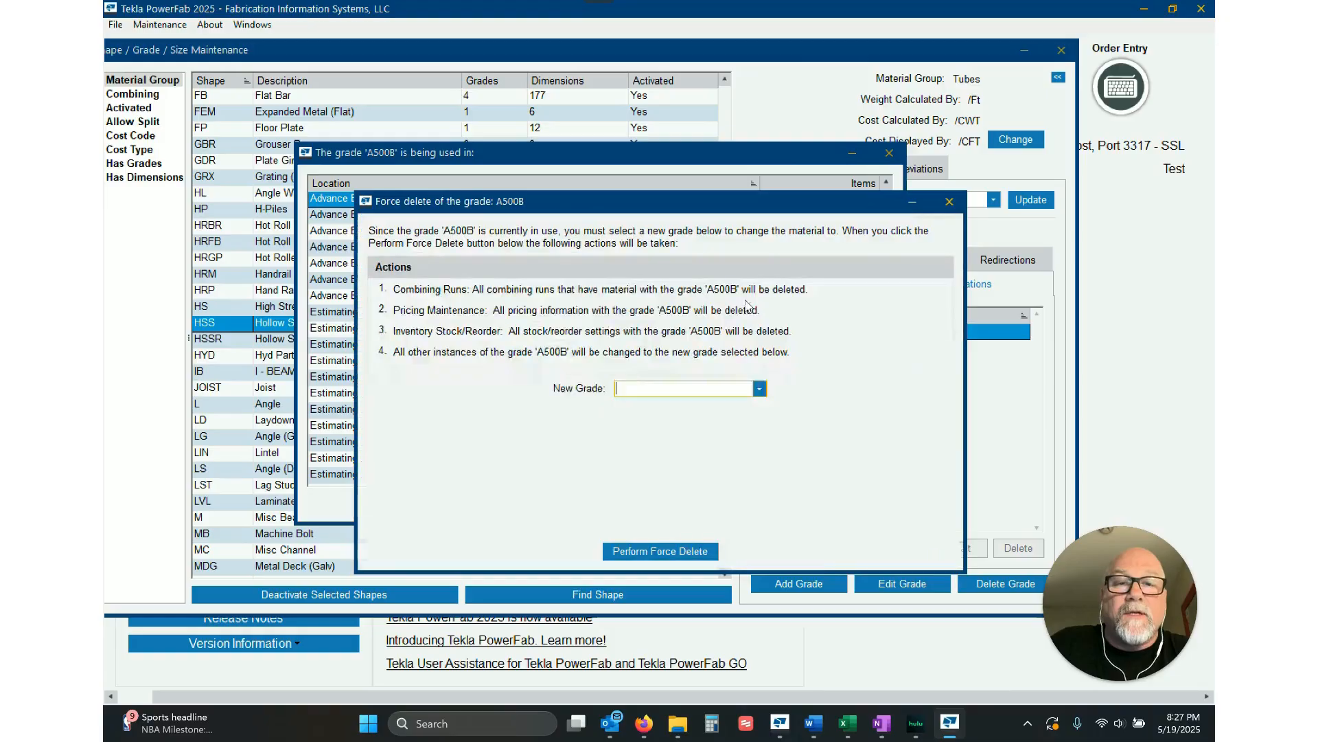
{"action": "left_click", "coordinate": [758, 389]}
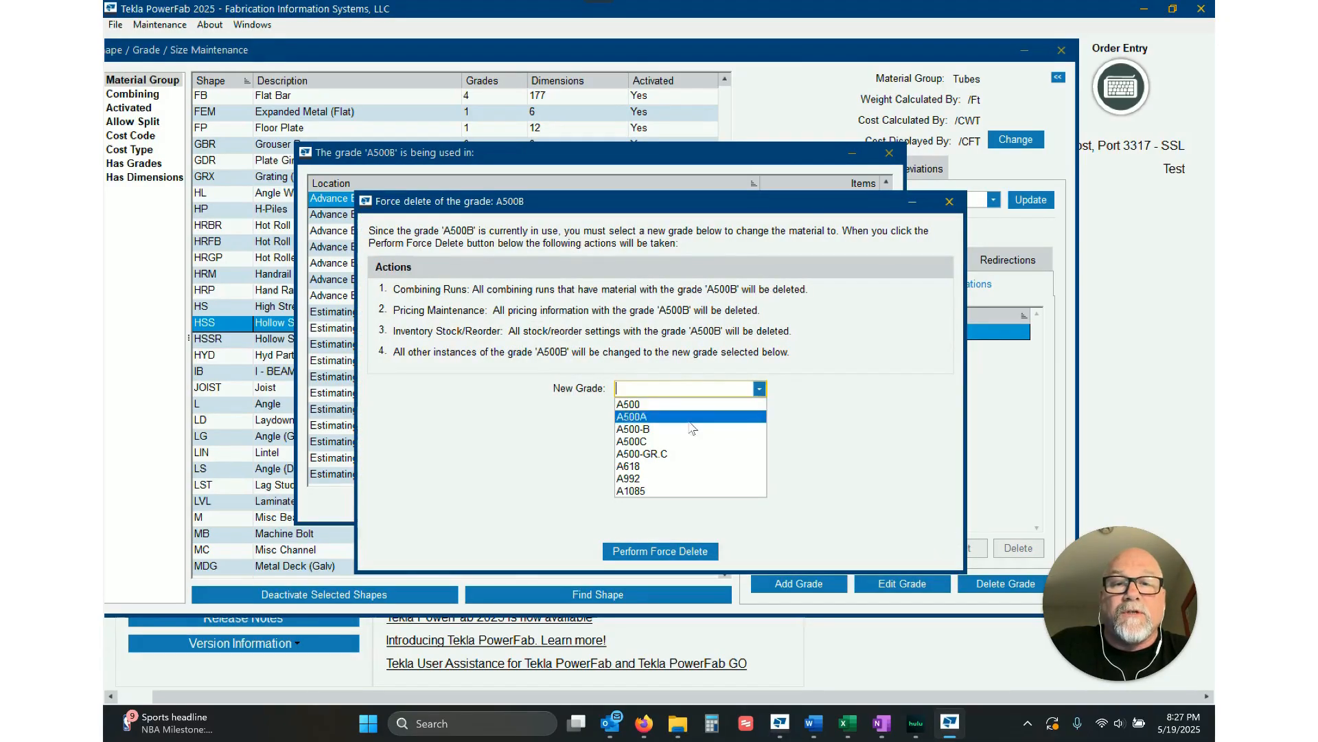
{"action": "left_click", "coordinate": [633, 428]}
{"action": "left_click", "coordinate": [684, 558]}
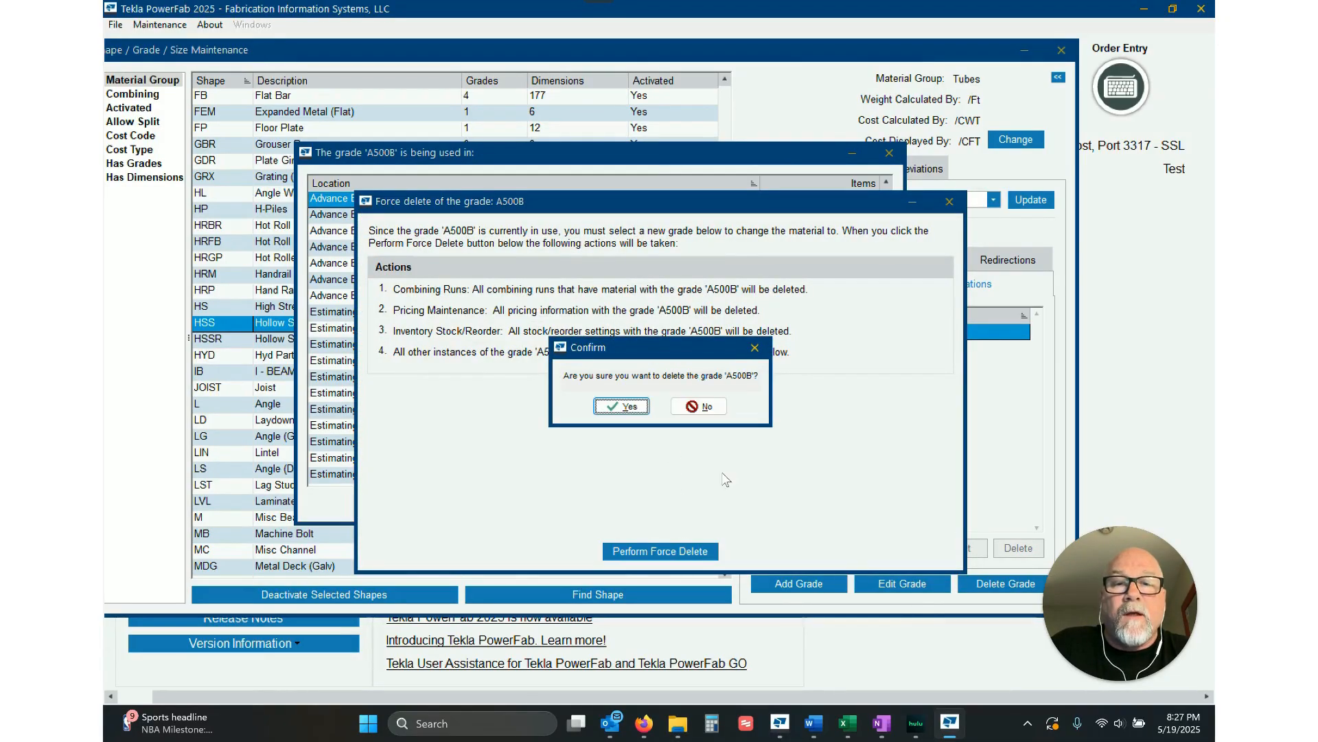
{"action": "left_click", "coordinate": [622, 406]}
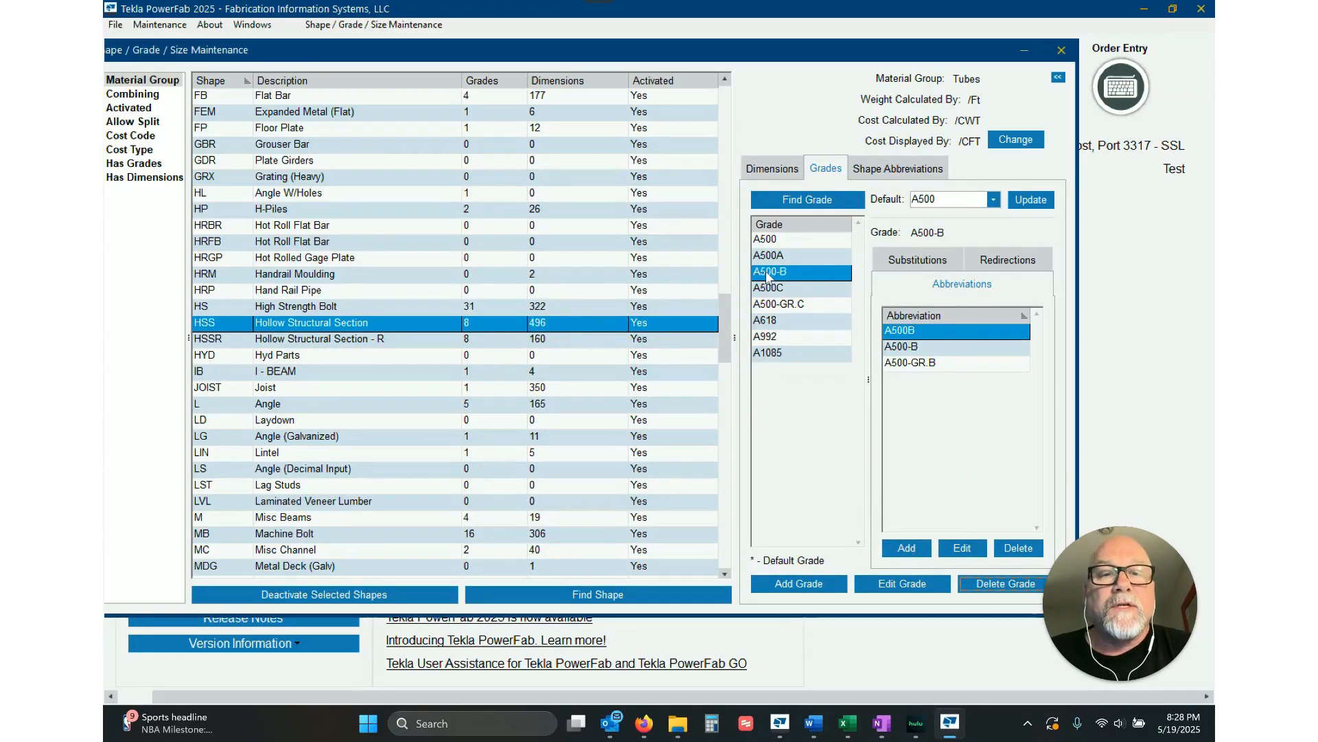
Step: Check the abbreviations of the HSS grades A500-B, A500-GR.C and A500C
{"action": "left_click", "coordinate": [908, 353]}
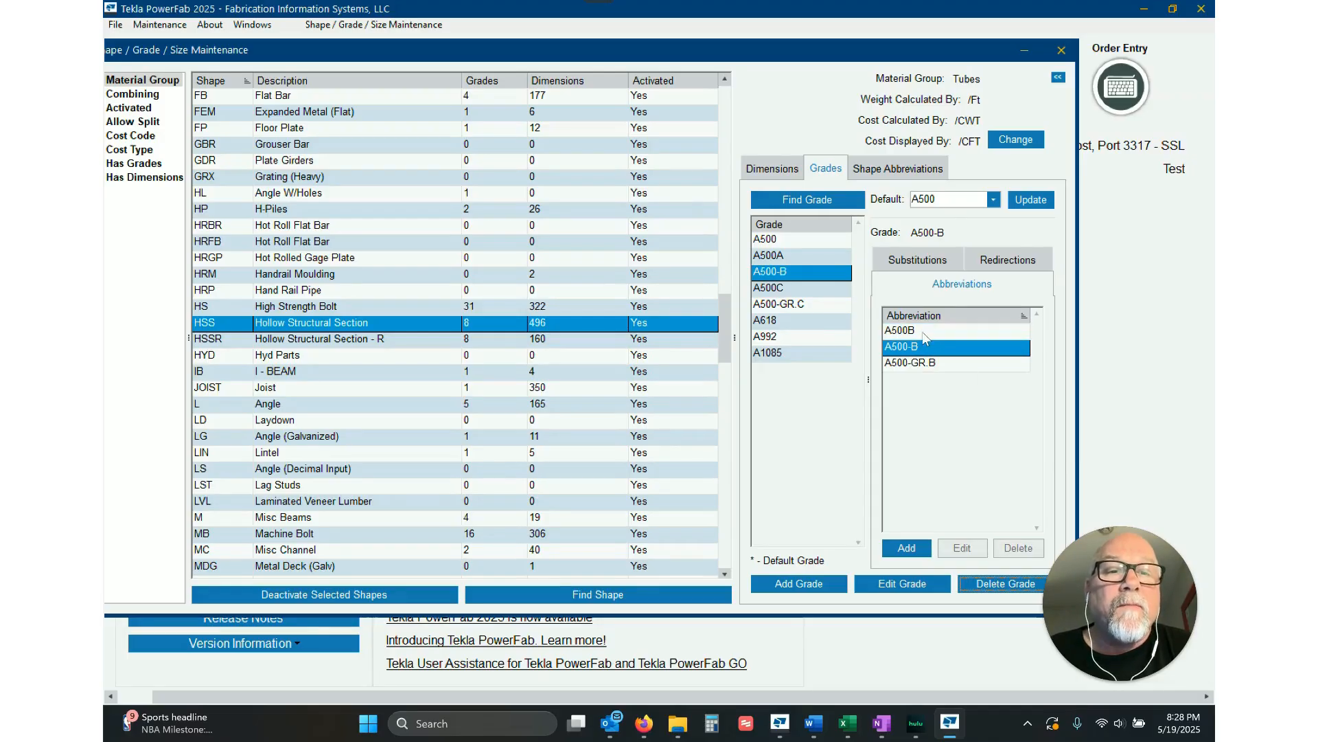
{"action": "left_click", "coordinate": [924, 332]}
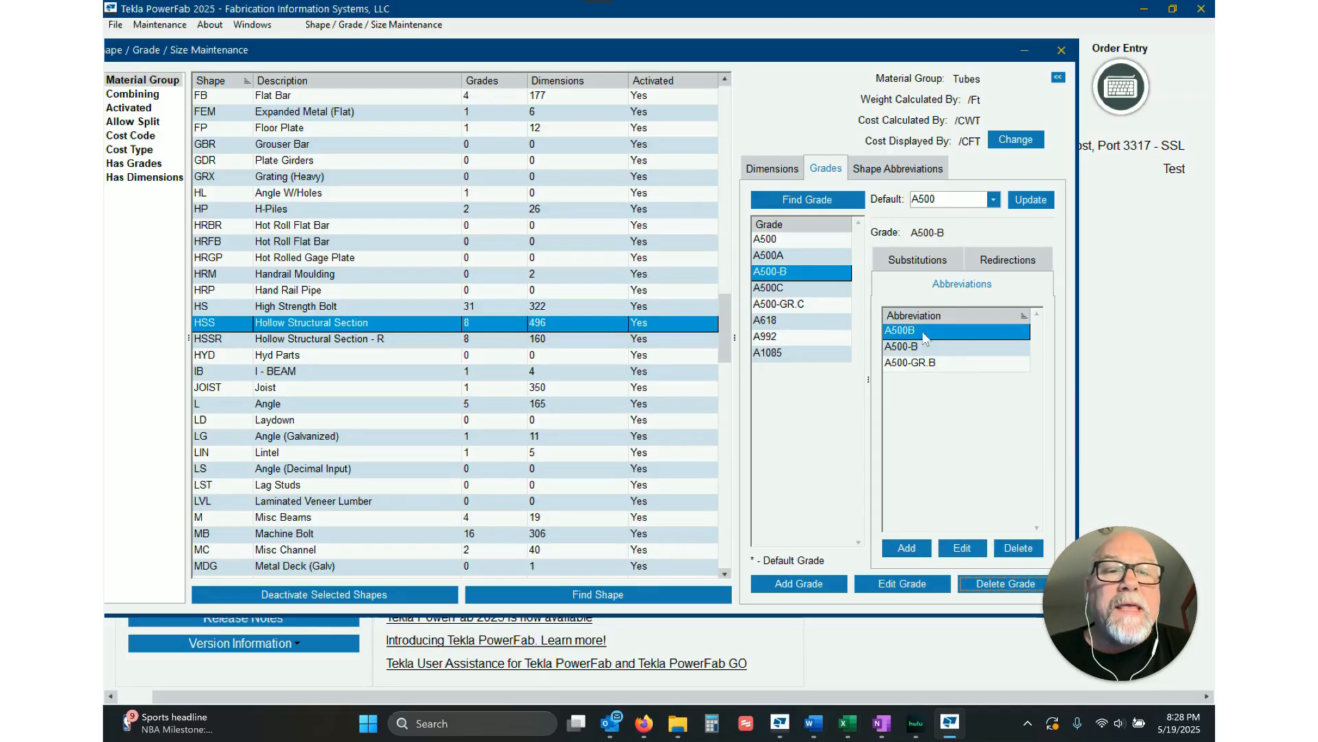
{"action": "left_click", "coordinate": [810, 305]}
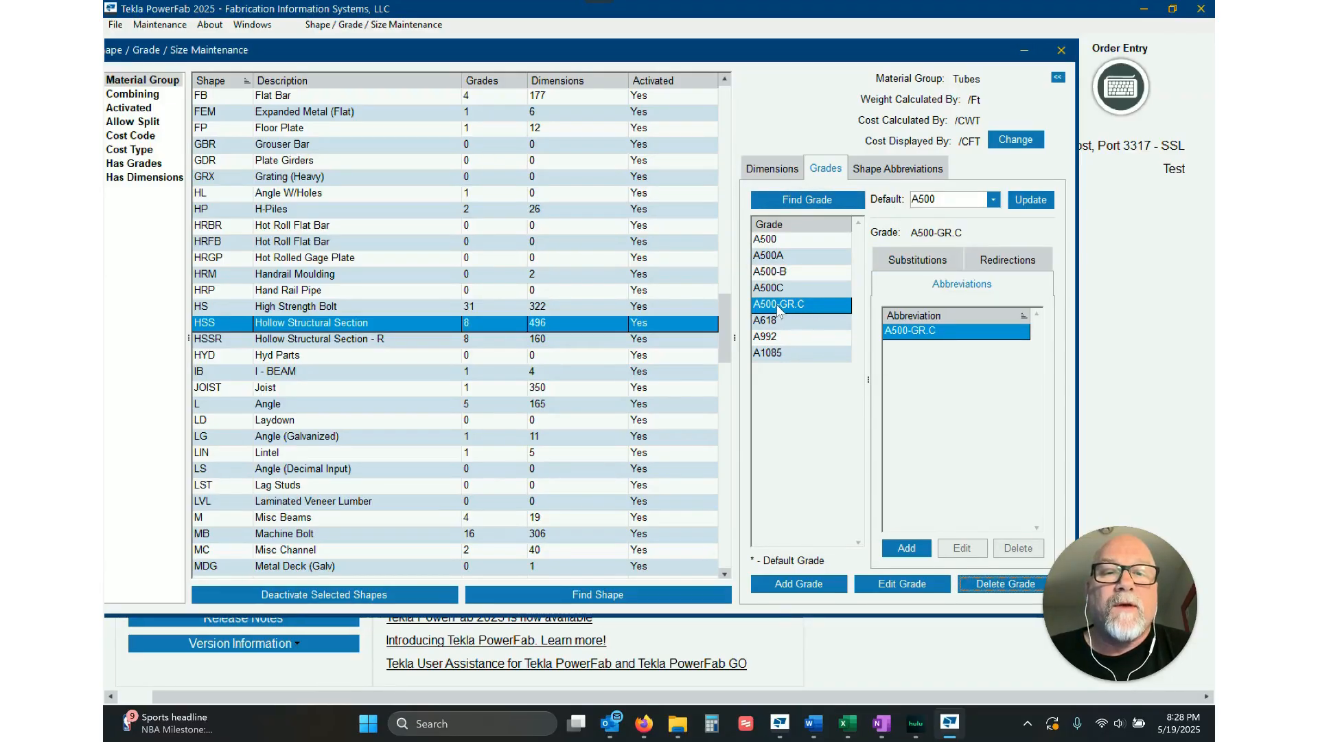
{"action": "left_click", "coordinate": [796, 289]}
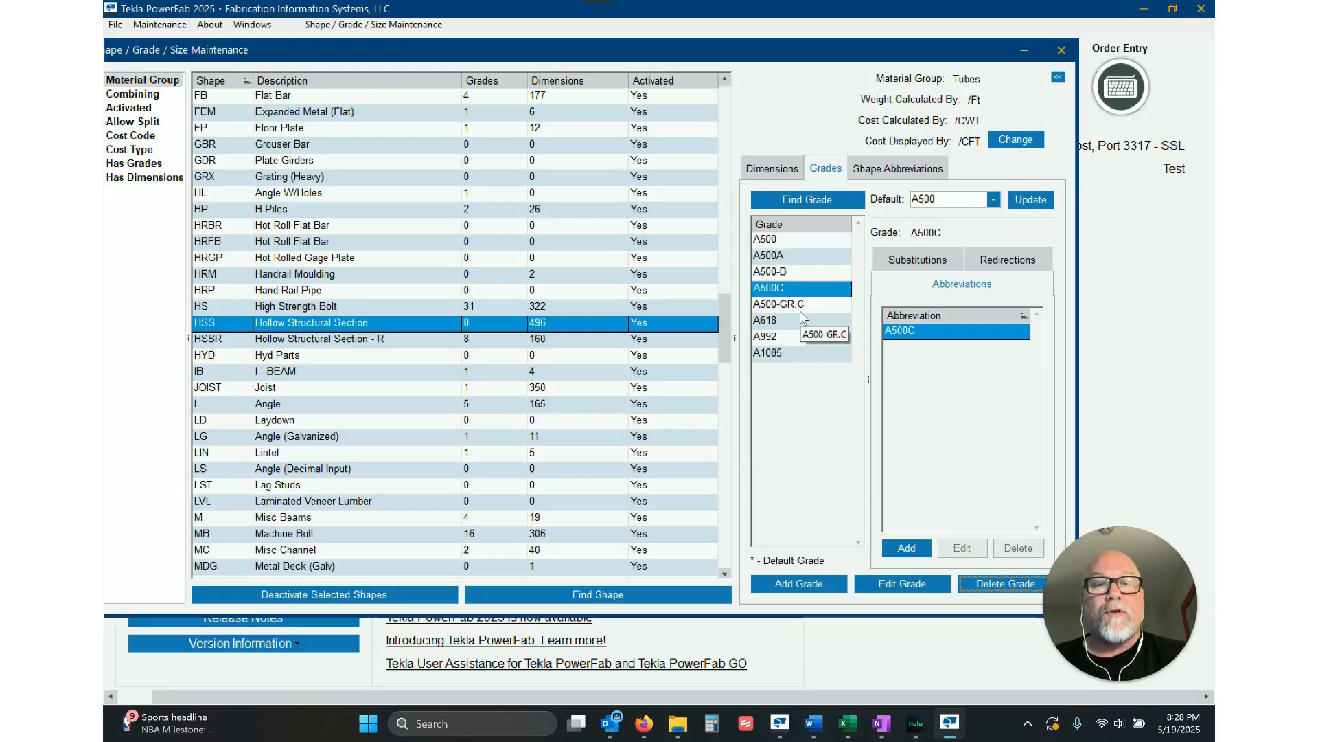
{"action": "left_click", "coordinate": [798, 265]}
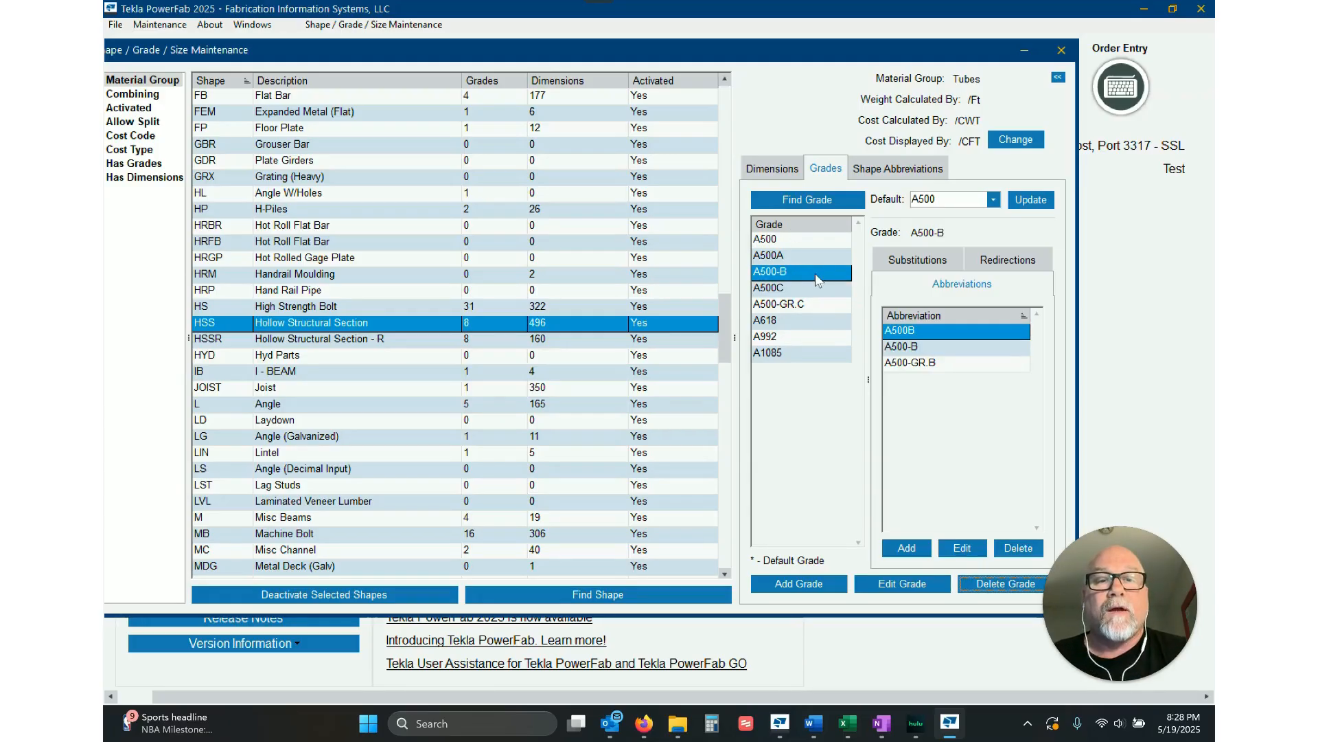